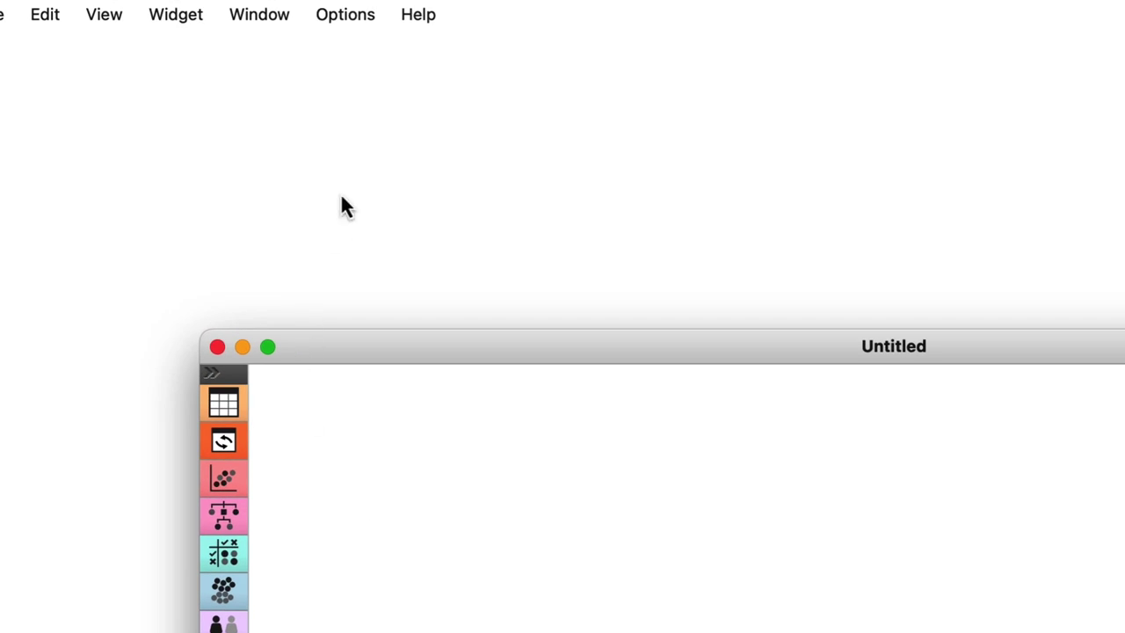
- Install the Bioinformatics add-on (4.7.1) from the Options > Add-ons installer
click(355, 18)
click(364, 79)
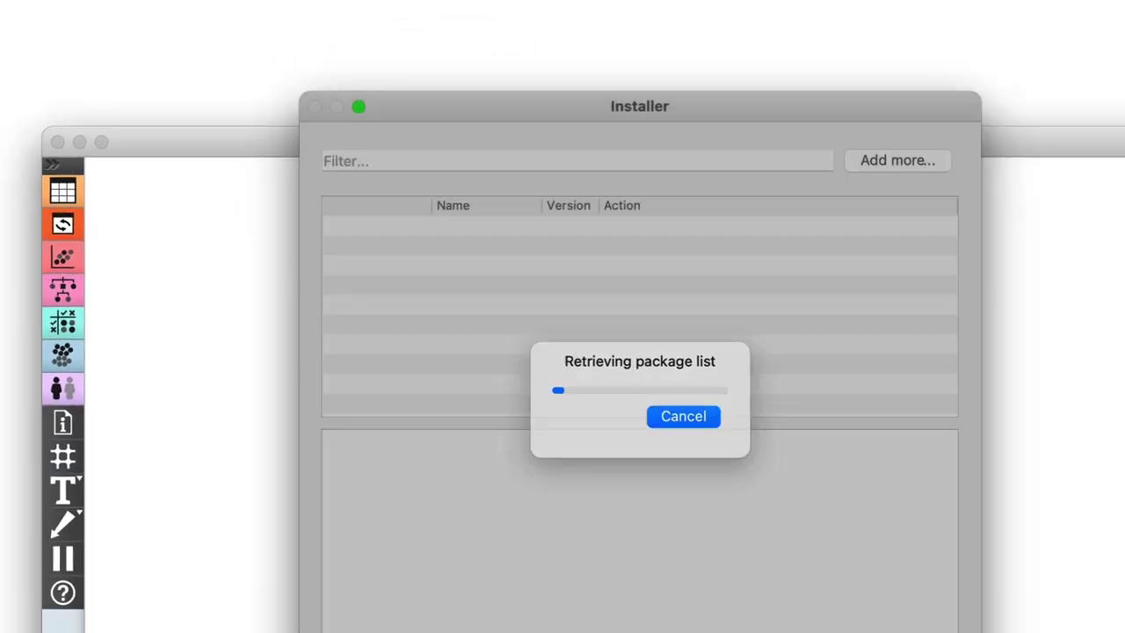
click(338, 270)
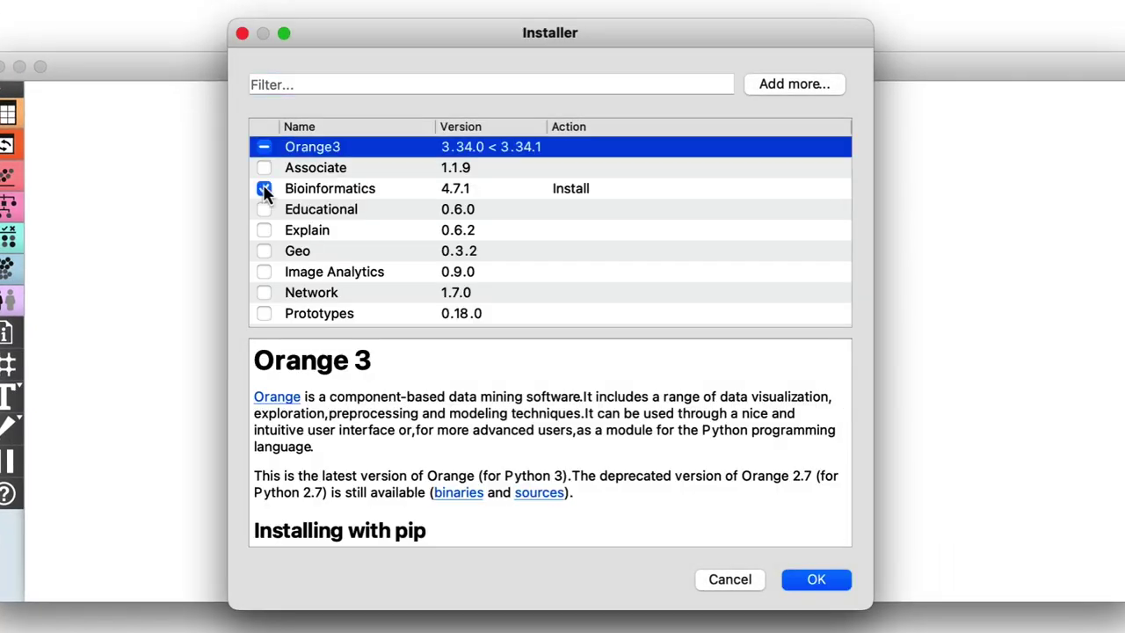
click(816, 580)
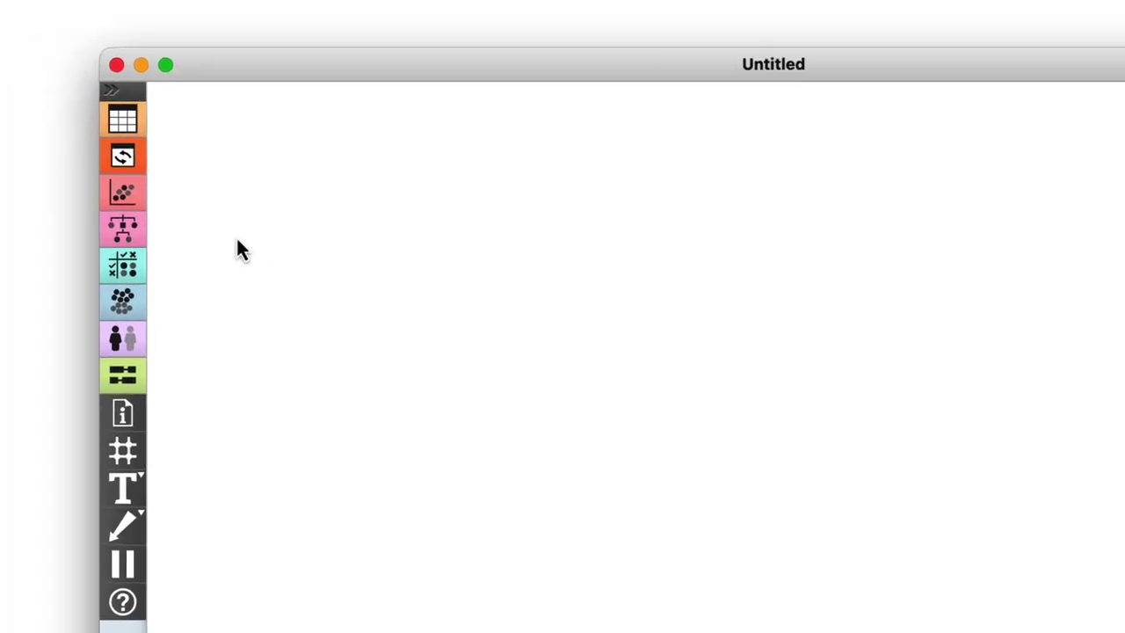
- Add a Datasets widget, search 'meta', and load METABRIC breast cancer data (1904 instances)
right_click(204, 220)
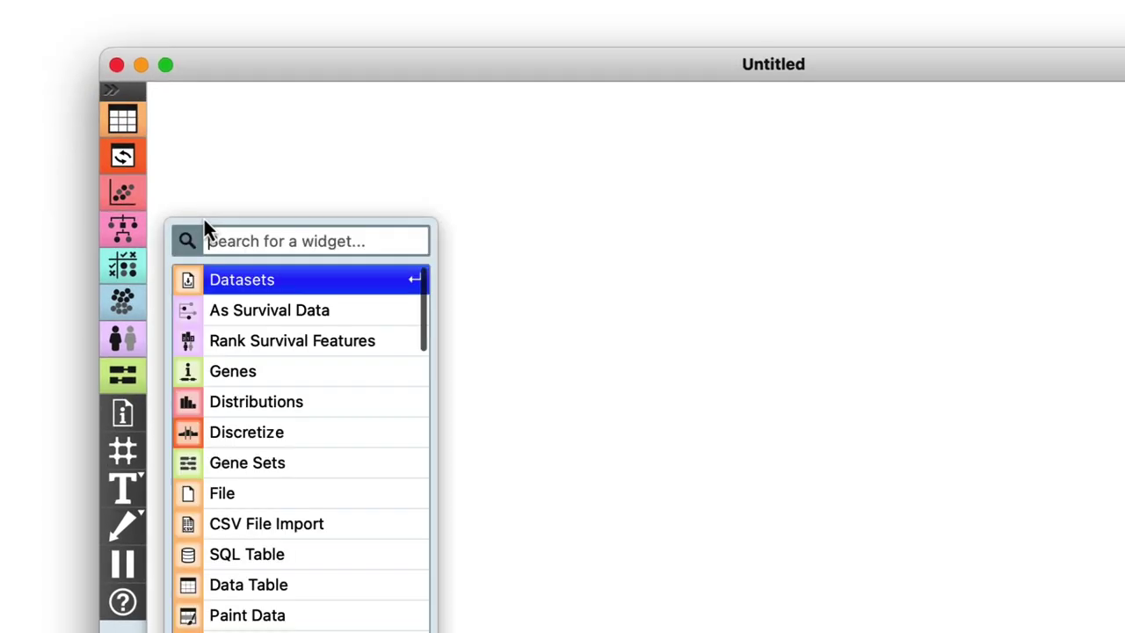
click(242, 280)
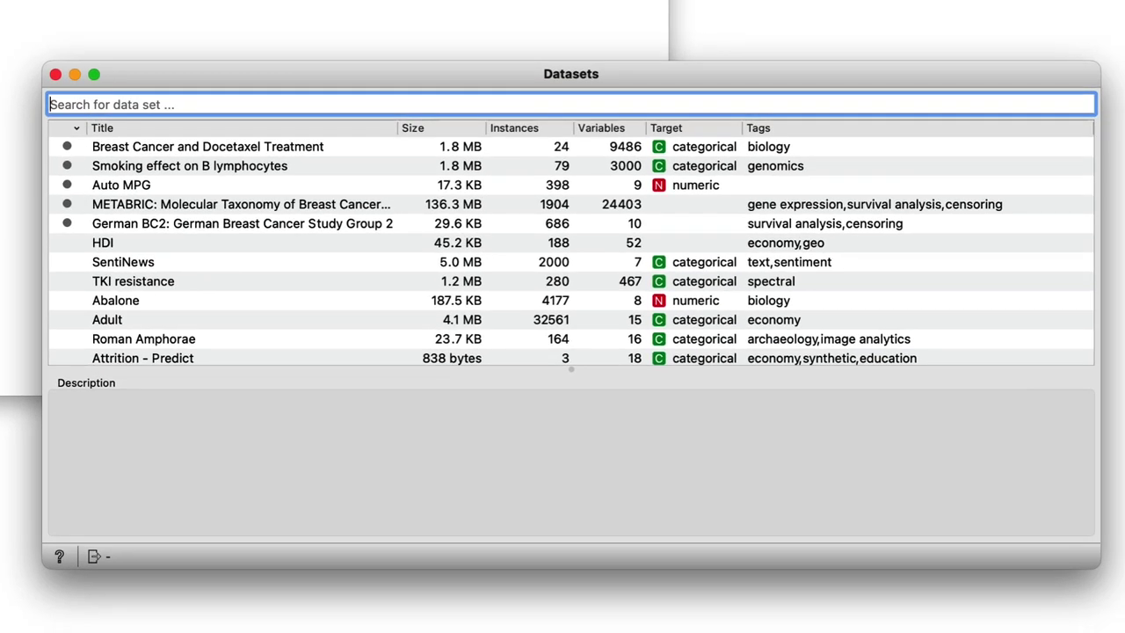
text(meta)
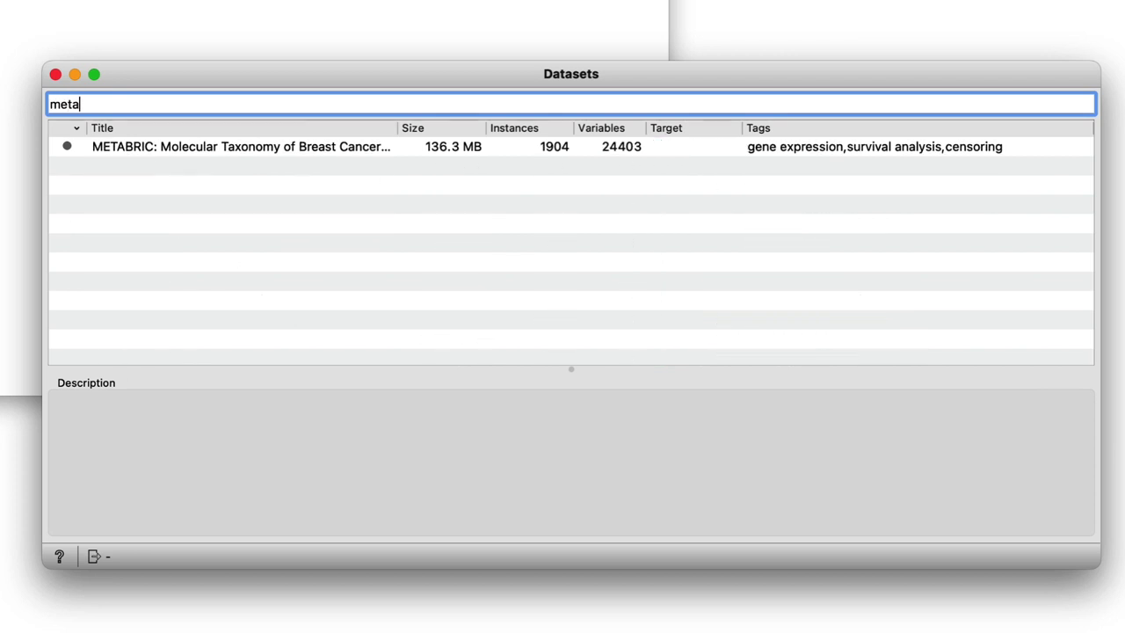
click(63, 151)
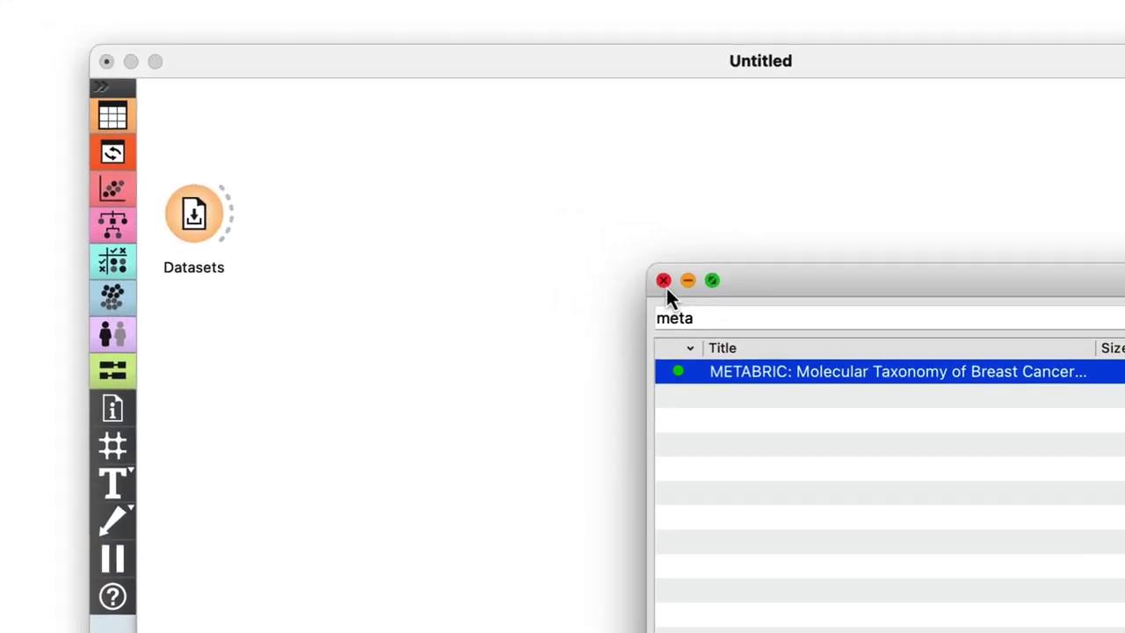
- Connect a Data Table to the Datasets output and open it
click(56, 74)
drag(241, 218, 295, 104)
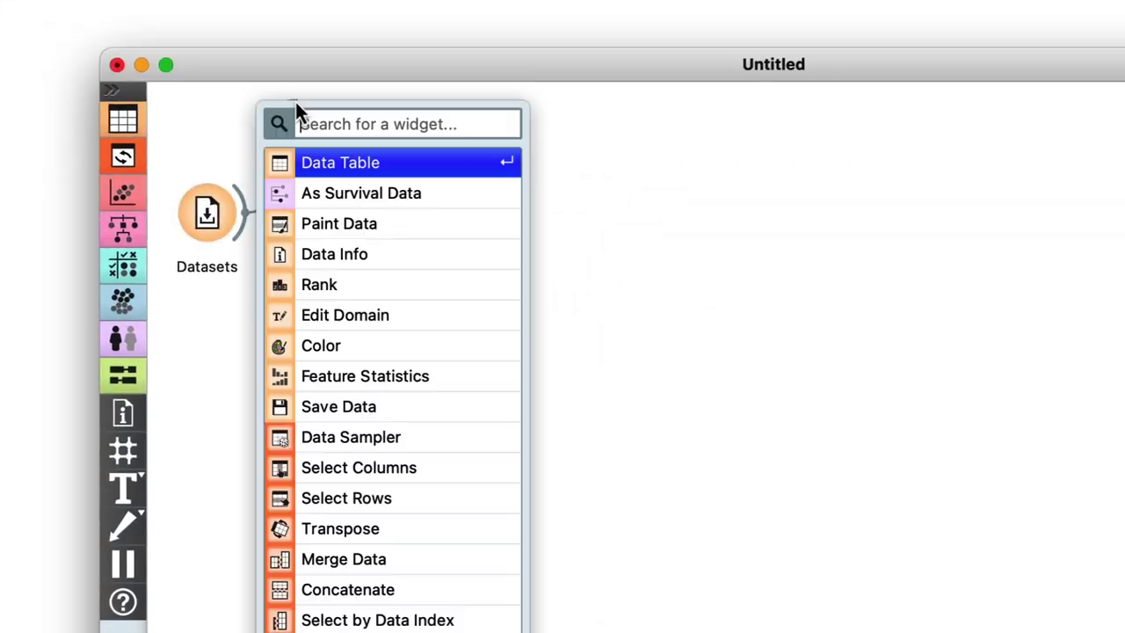
click(328, 162)
double_click(330, 139)
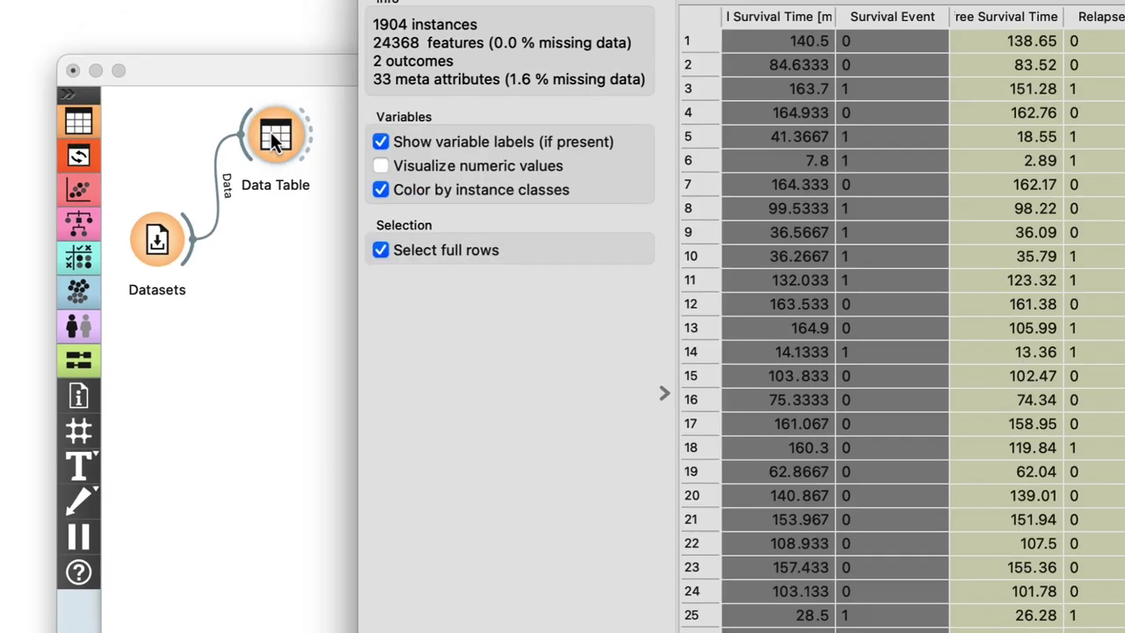
- Browse the table's 24368 features, 2 outcomes and 33 meta attributes
scroll(389, 196, right, 15)
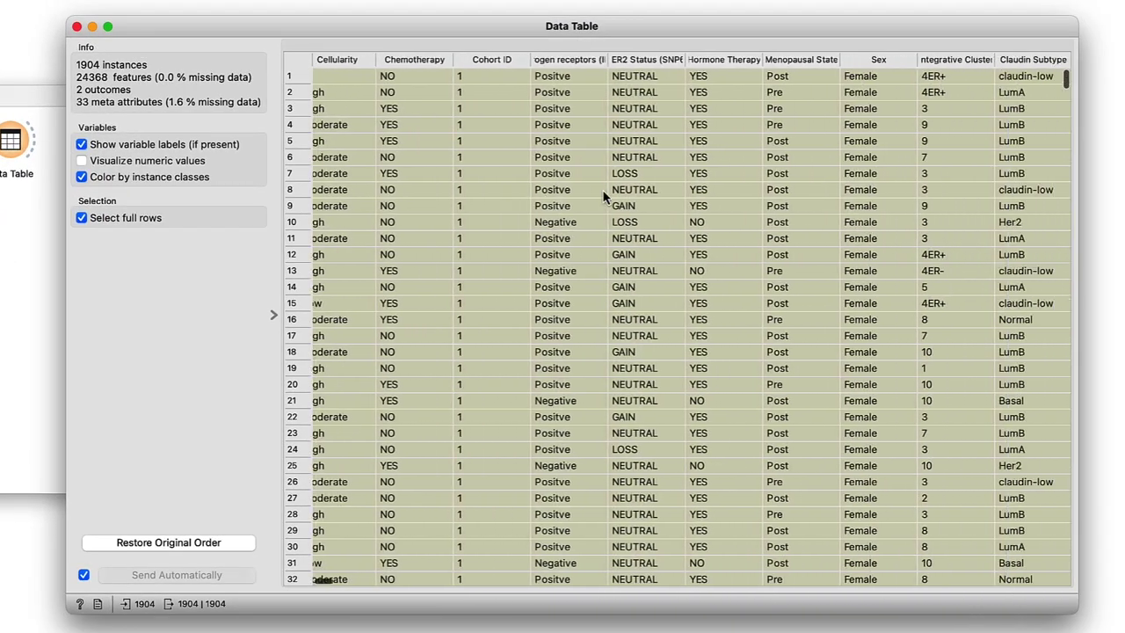
scroll(603, 197, right, 15)
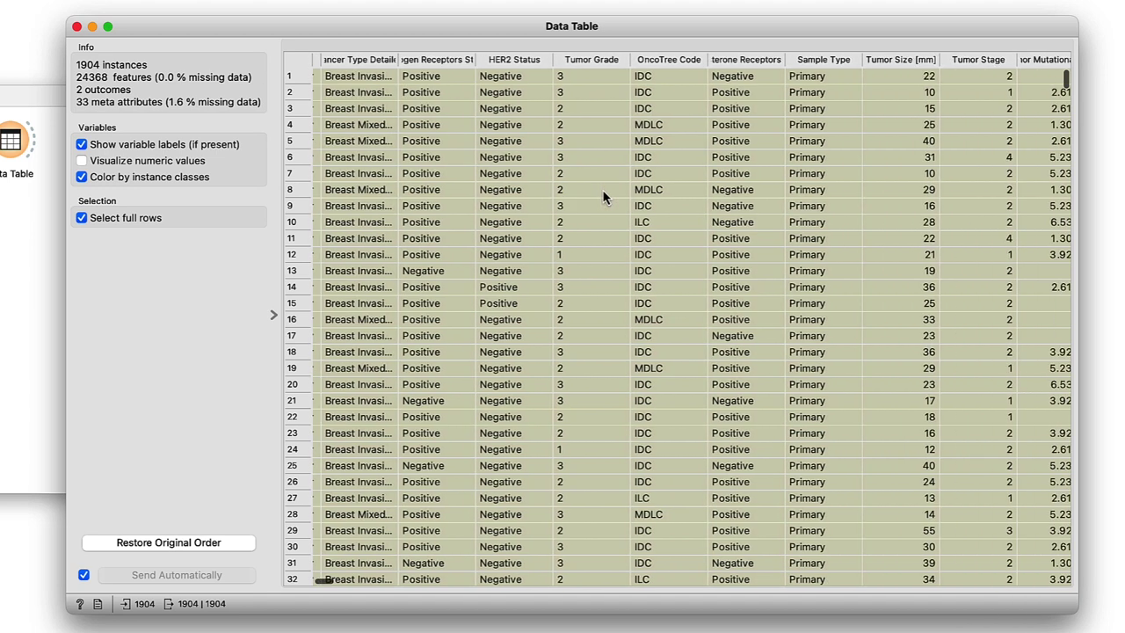
scroll(603, 197, right, 15)
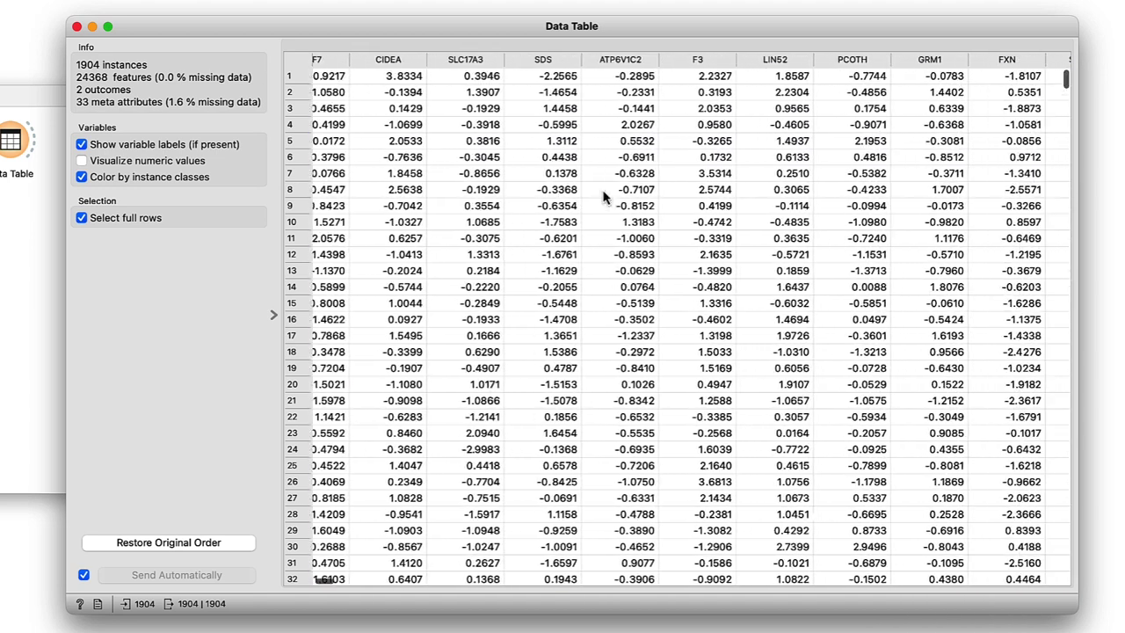
scroll(603, 195, right, 2)
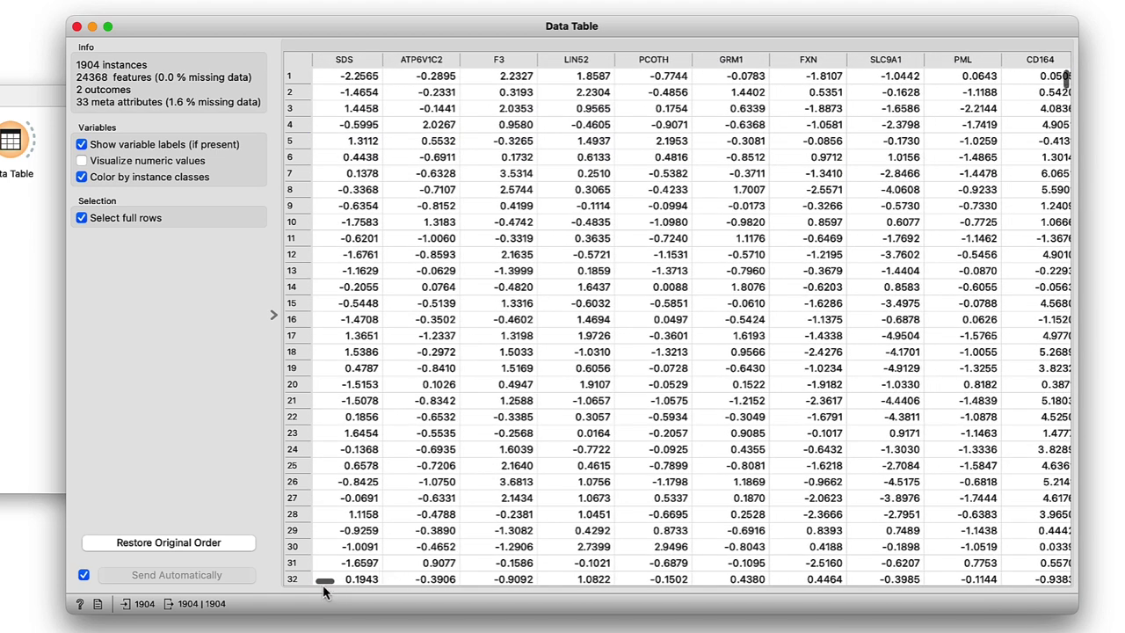
drag(325, 586, 310, 587)
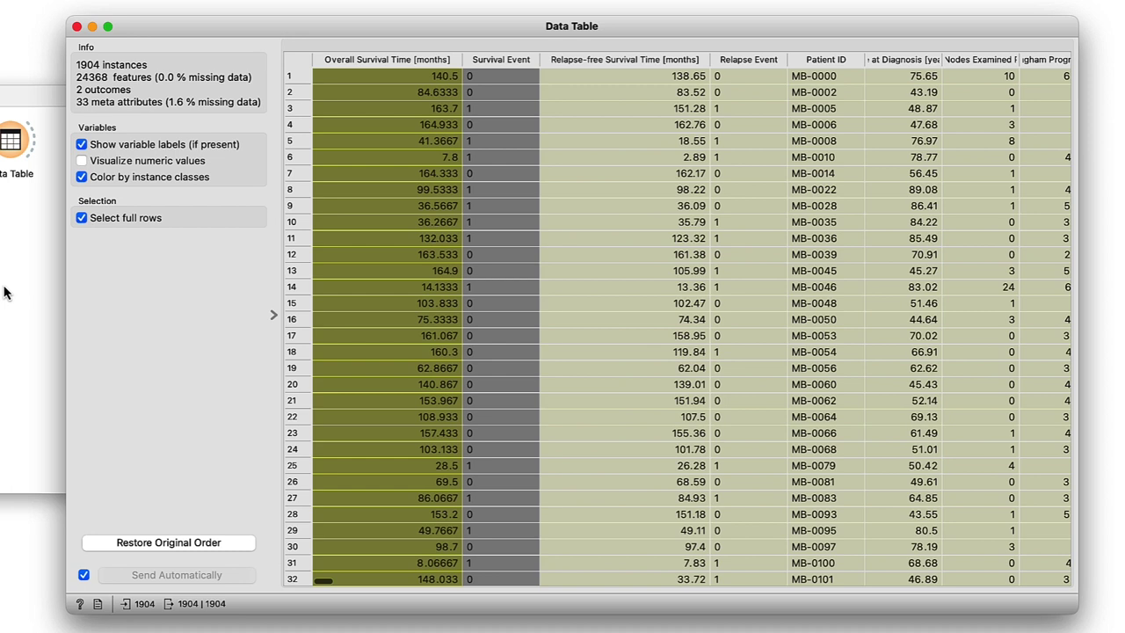
- Add an As Survival Data widget fed by Datasets and open its settings
click(76, 26)
drag(0, 223, 11, 215)
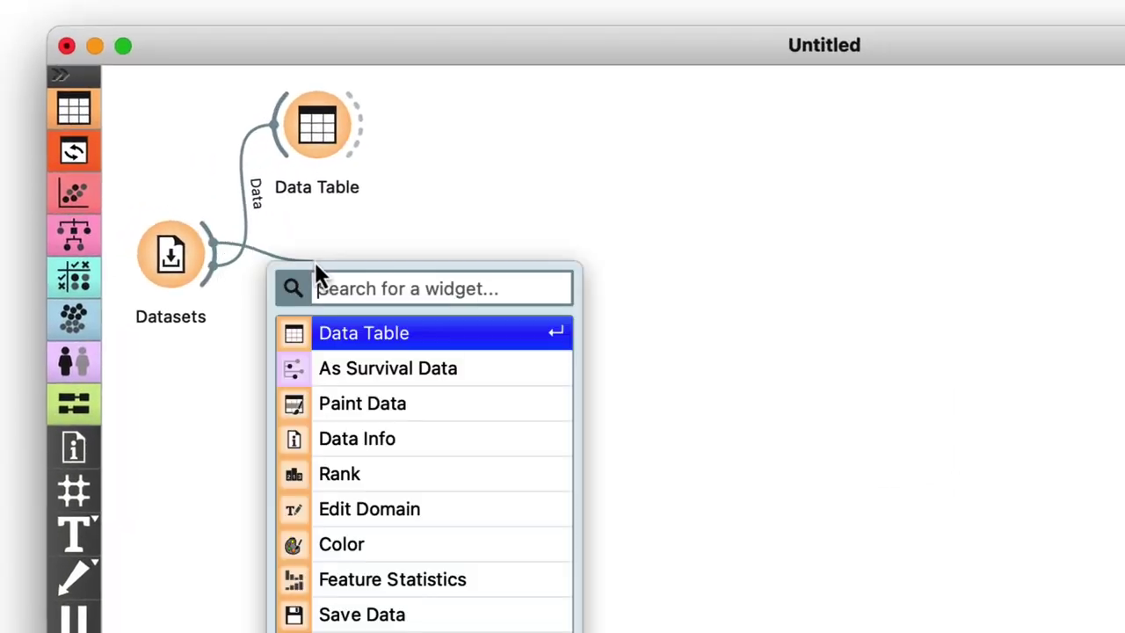
click(343, 374)
double_click(354, 264)
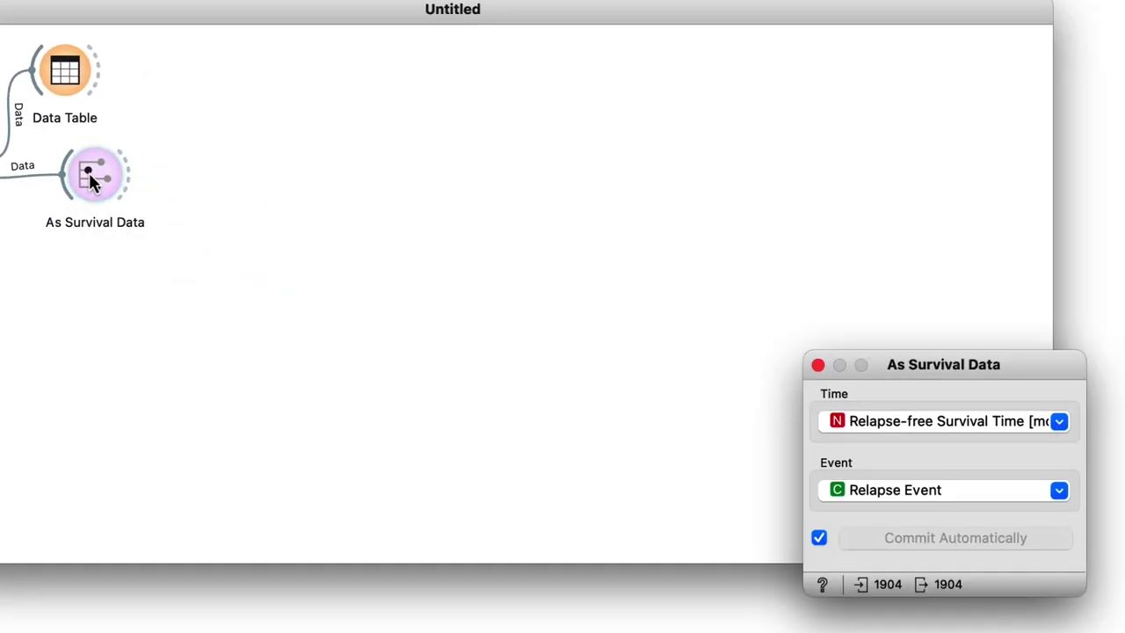
drag(893, 364, 363, 118)
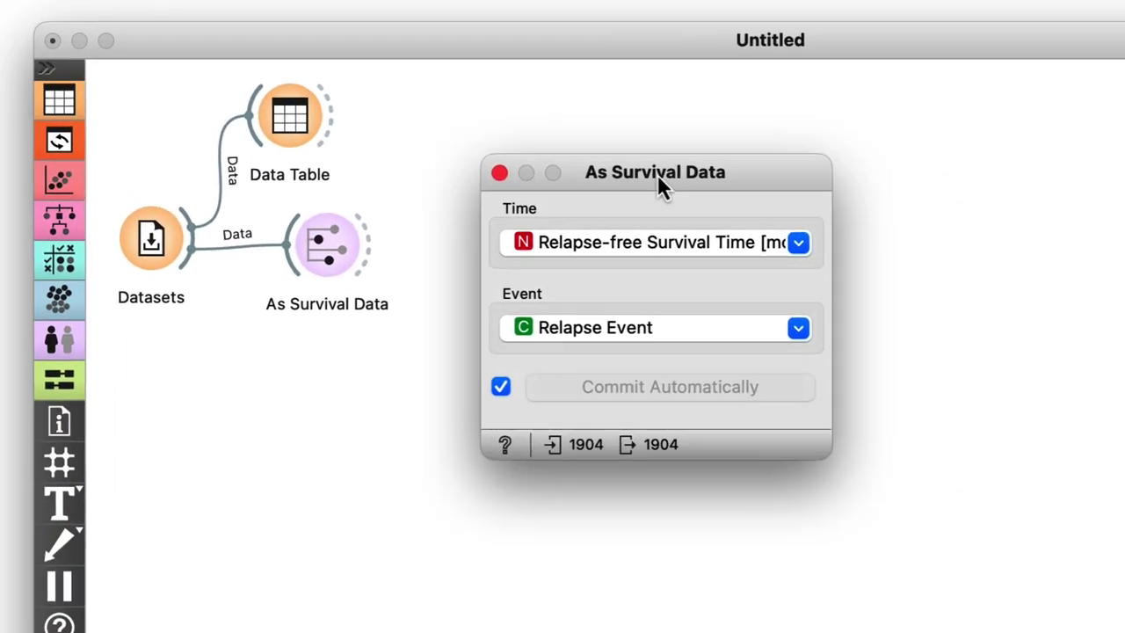
- Set Time to Overall Survival Time [months] and Event to Survival Event
click(797, 247)
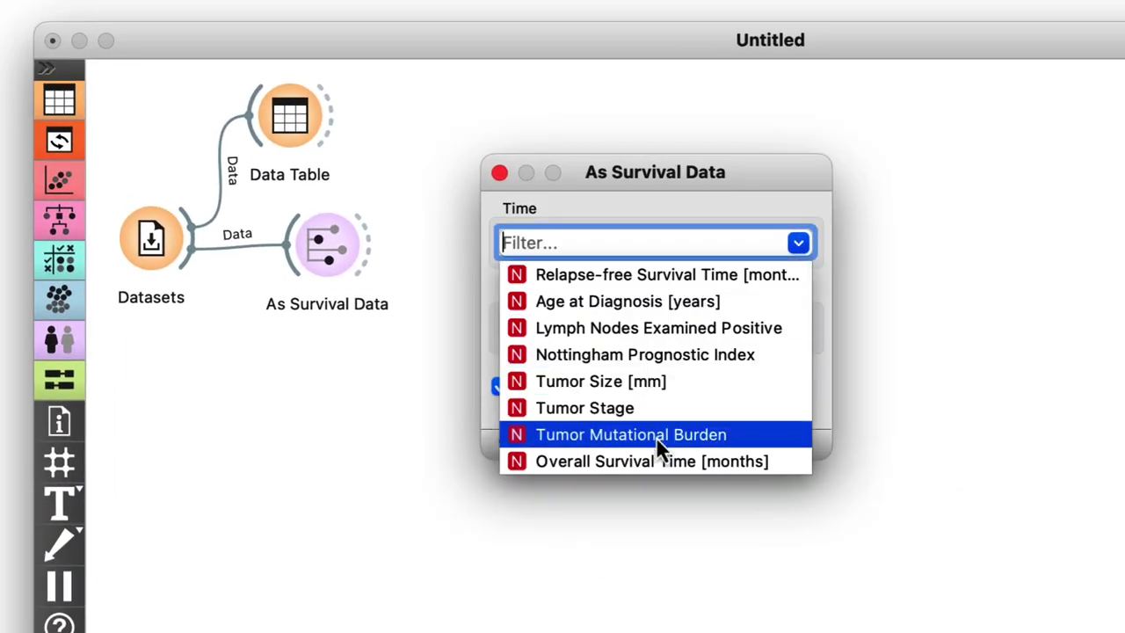
click(659, 464)
click(787, 332)
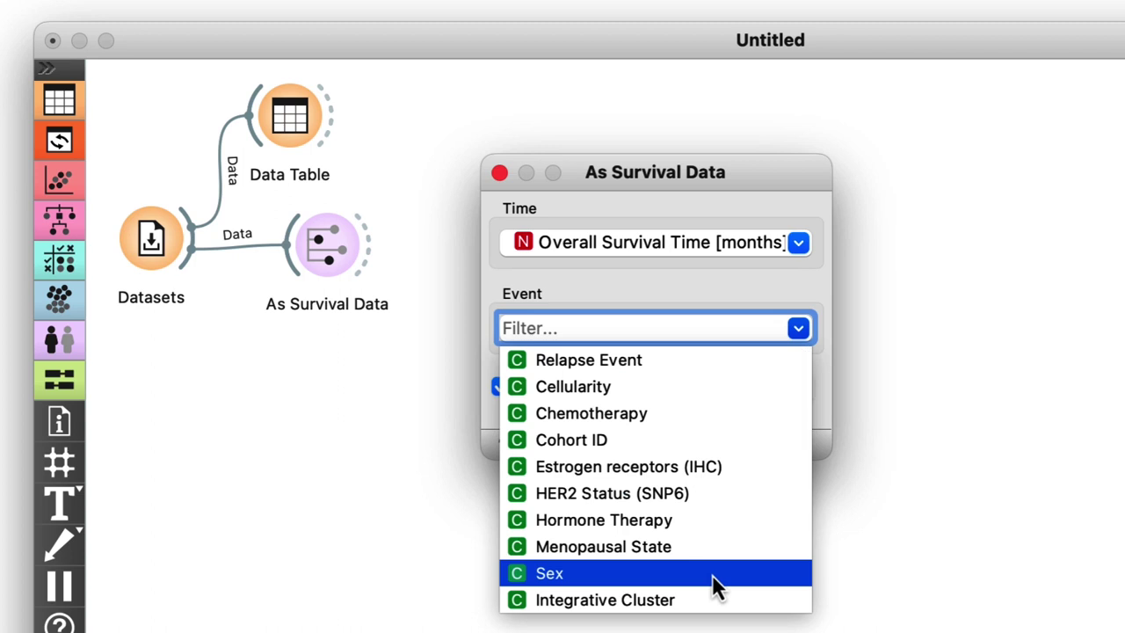
scroll(713, 587, down, 2)
scroll(714, 580, down, 3)
click(718, 605)
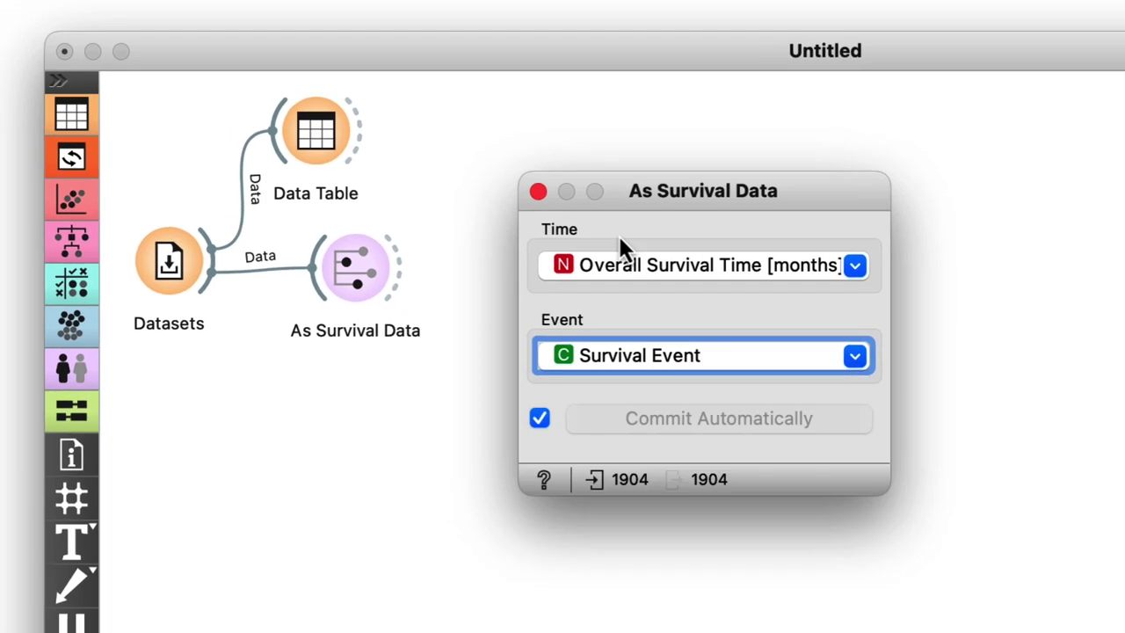
click(584, 216)
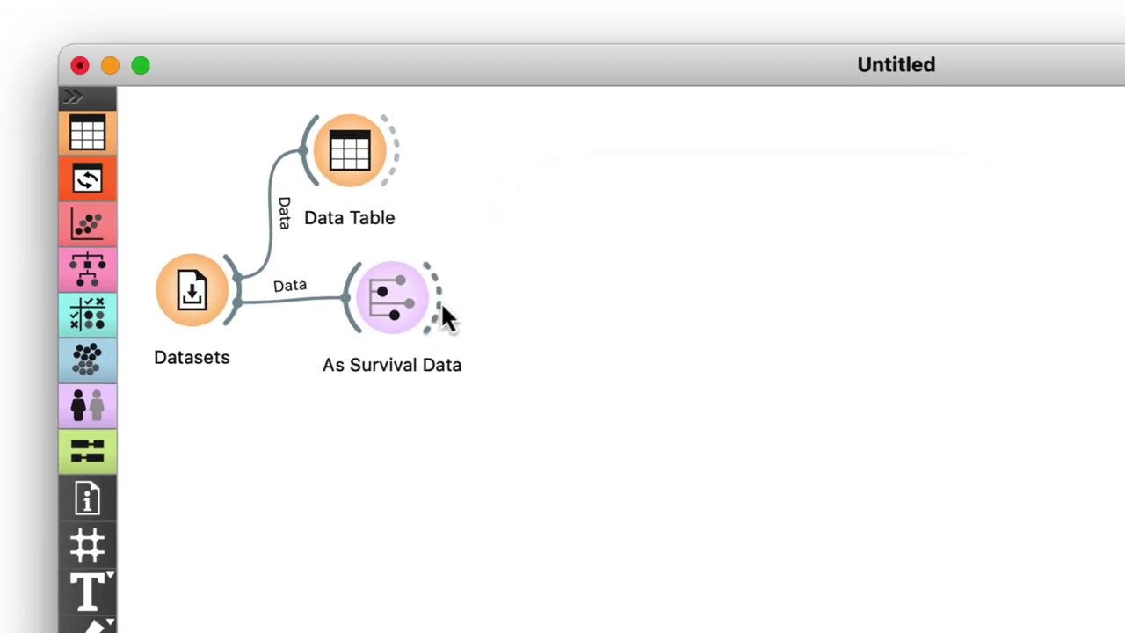
- Connect a Genes widget to As Survival Data and view its Homo sapiens gene matches
drag(443, 304, 564, 303)
click(580, 377)
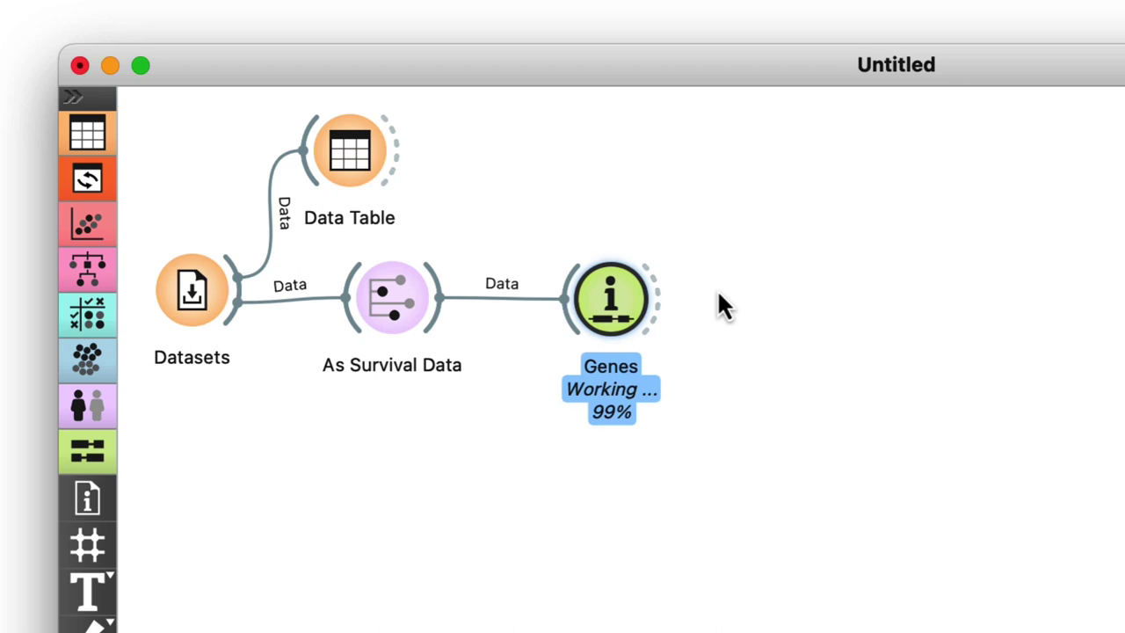
double_click(632, 294)
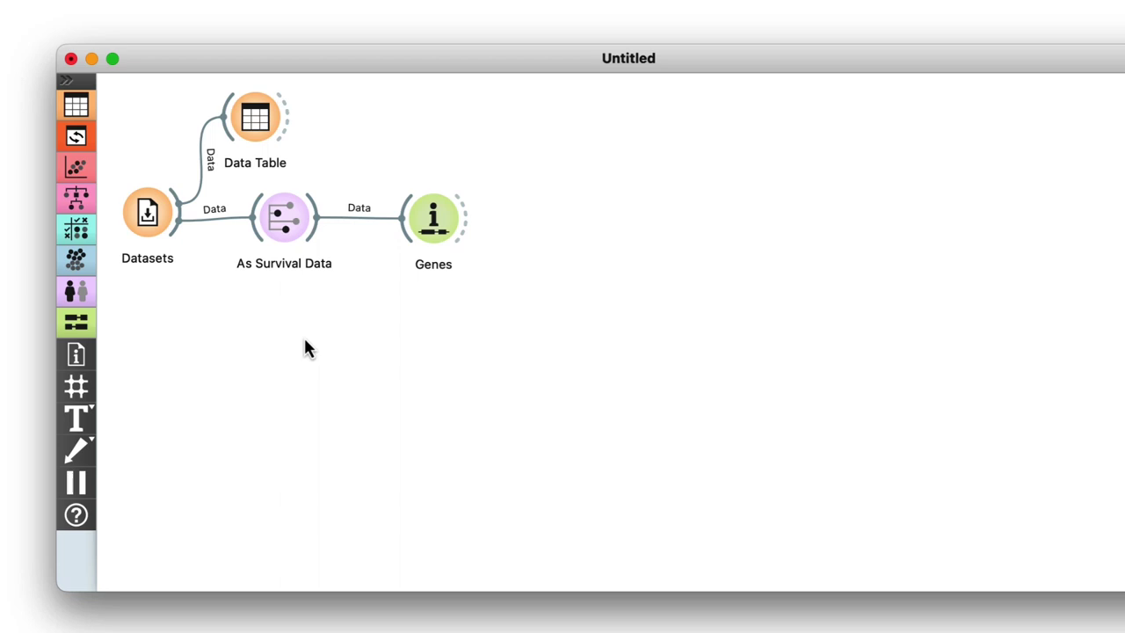
- Add a Distributions widget linked from Genes and open it
drag(467, 219, 541, 226)
click(556, 277)
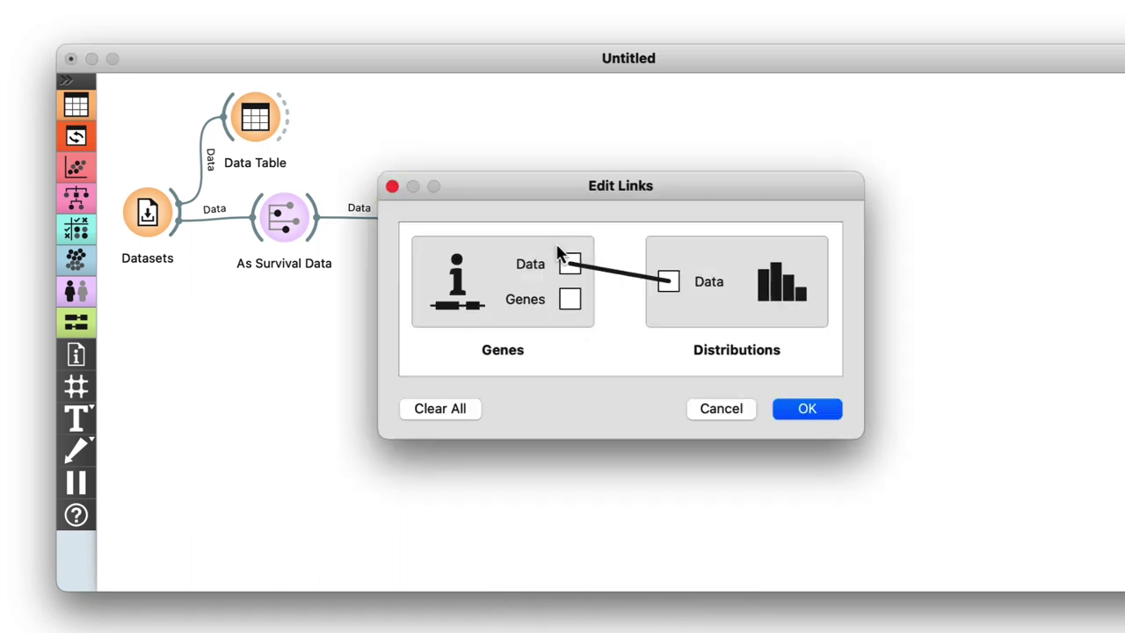
click(807, 409)
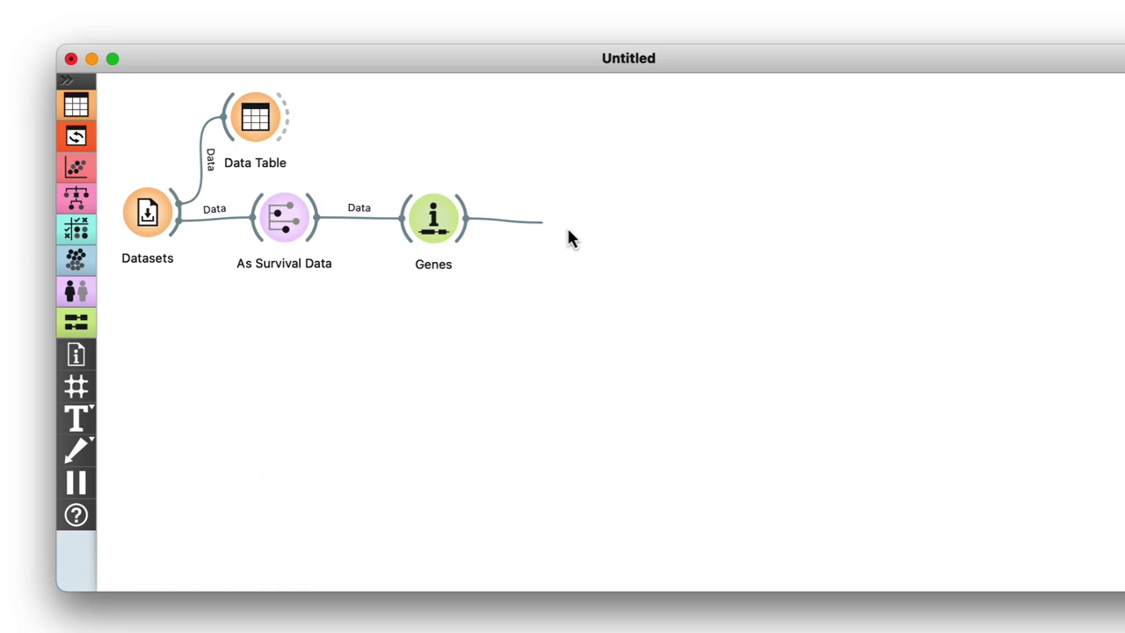
double_click(539, 230)
- Plot KRAS with 0.5 bin width and select all bars above 0 (902 instances)
click(207, 68)
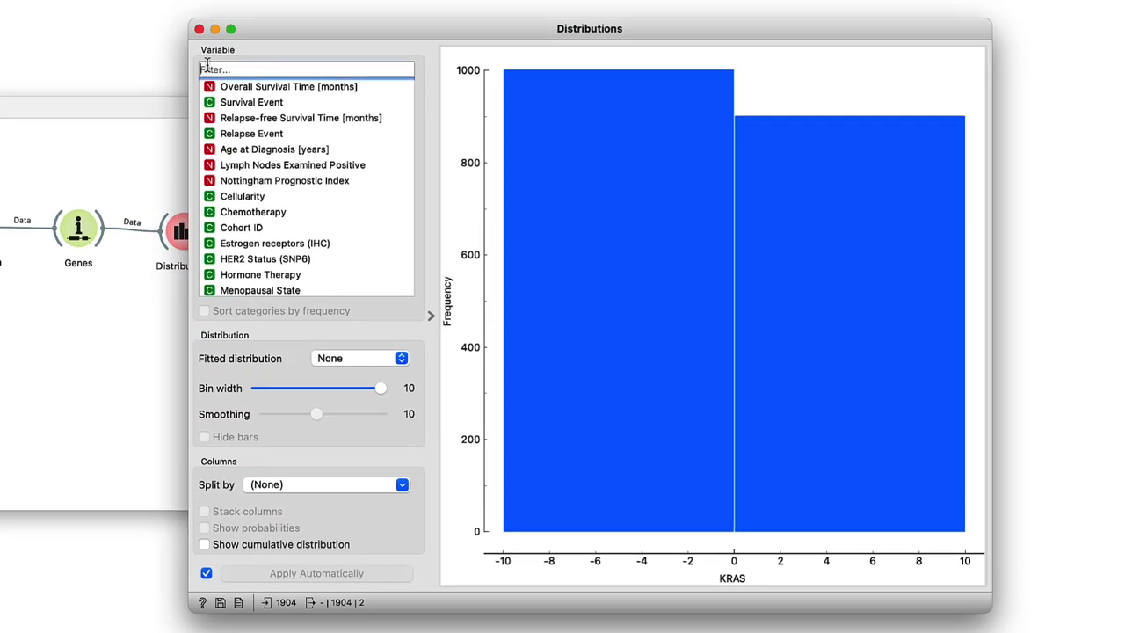
text(kra)
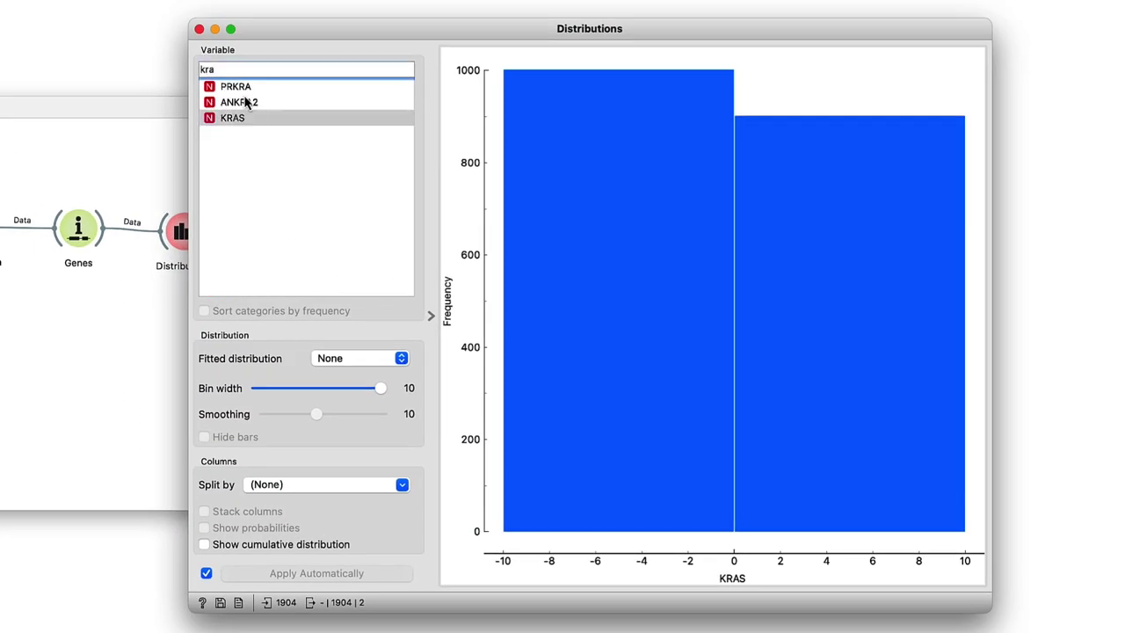
click(253, 122)
drag(380, 388, 212, 387)
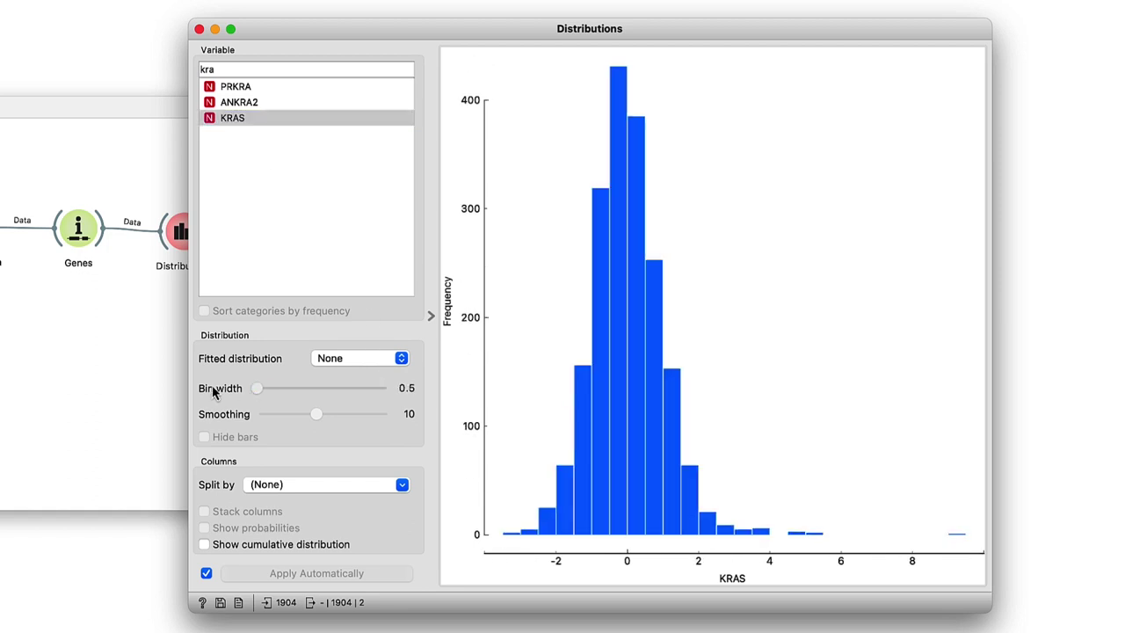
shift+click(640, 536)
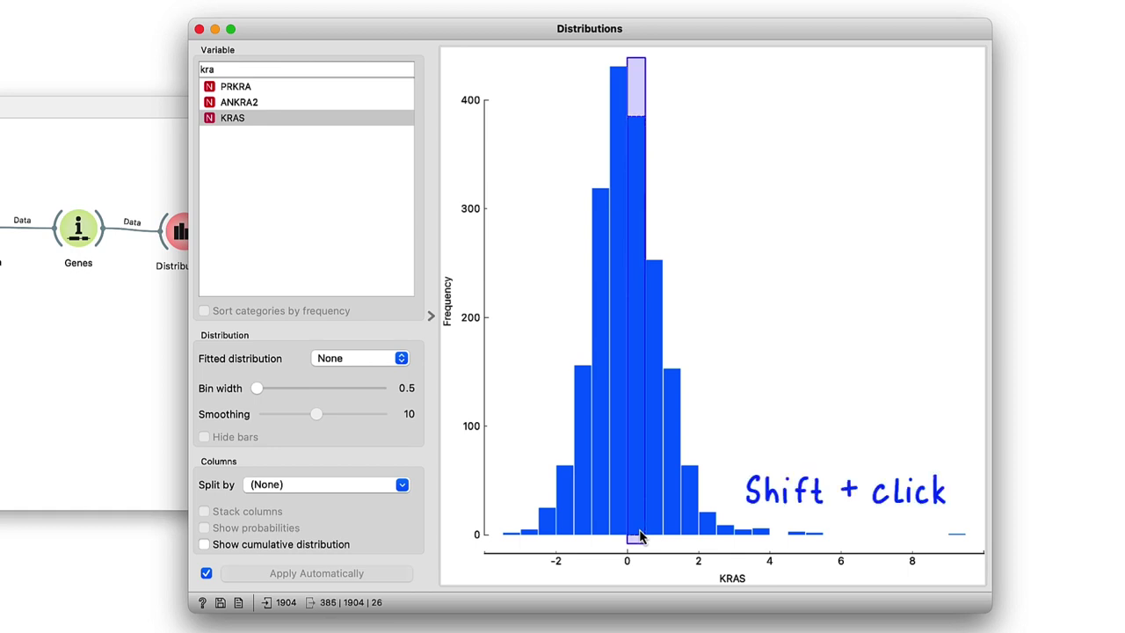
shift+click(959, 538)
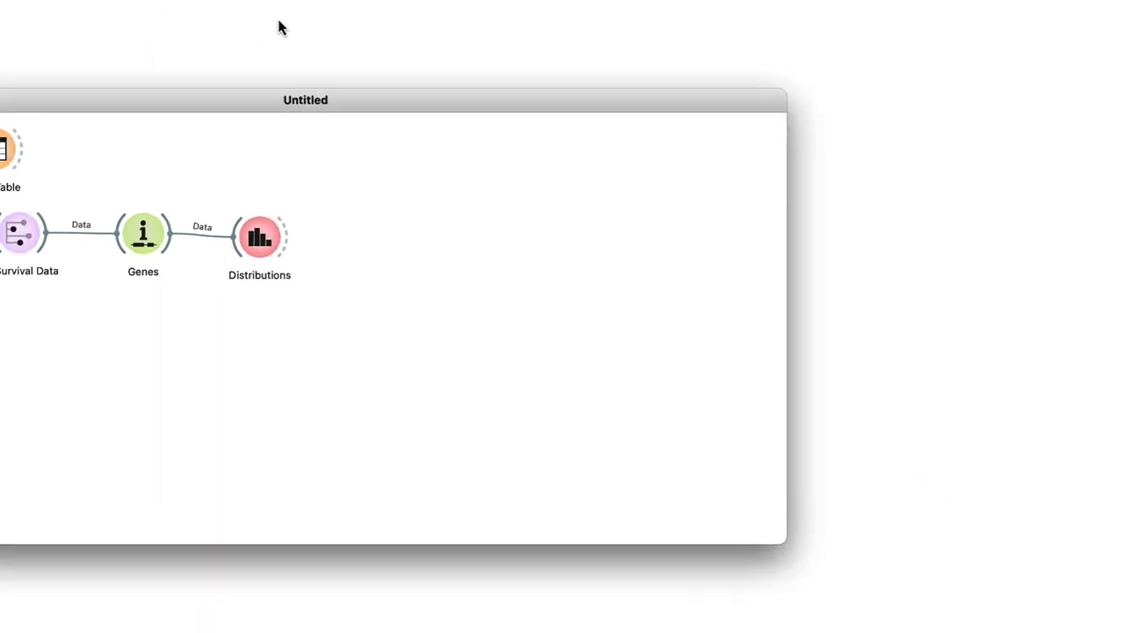
- Add a Kaplan-Meier Plot after Distributions, relinking Selected Data to full Data output
drag(673, 263, 769, 267)
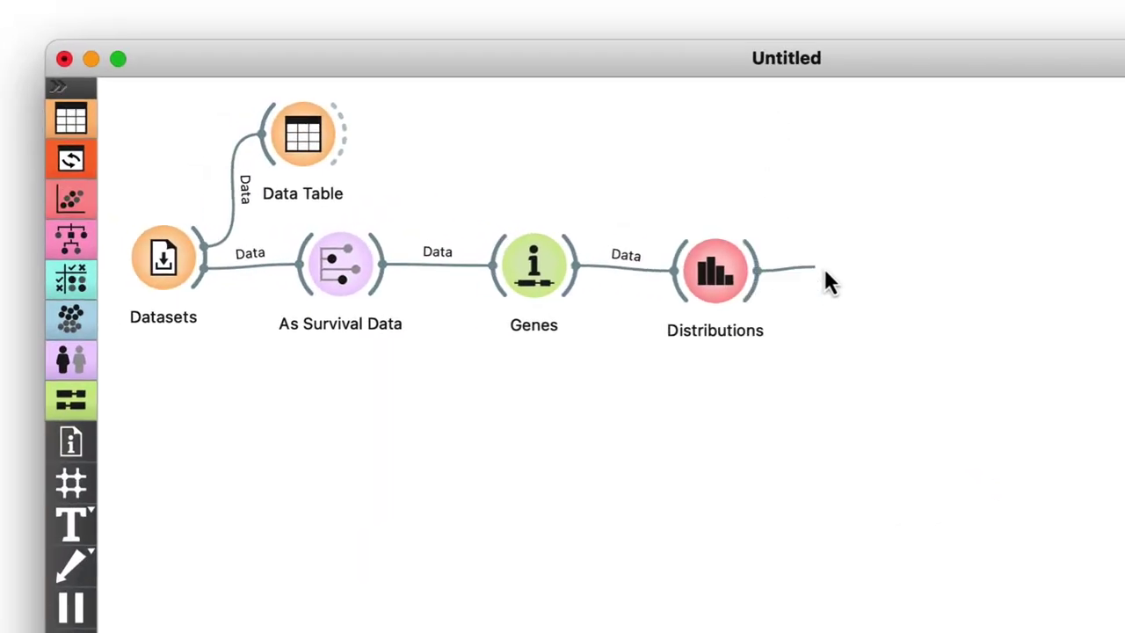
drag(857, 286, 857, 286)
click(890, 345)
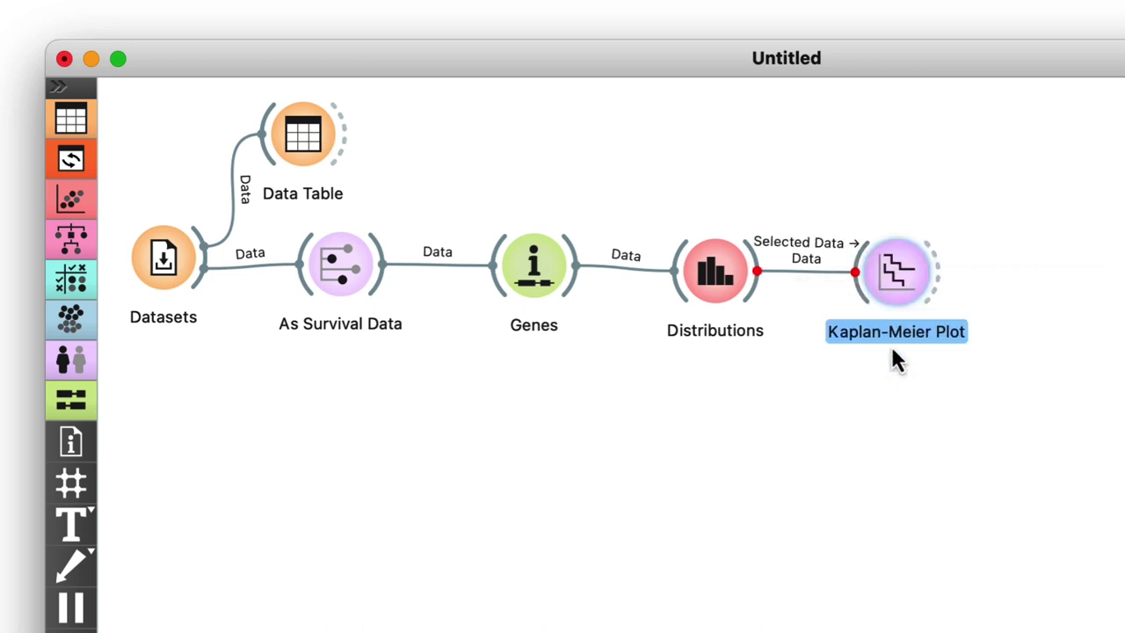
double_click(750, 247)
click(549, 244)
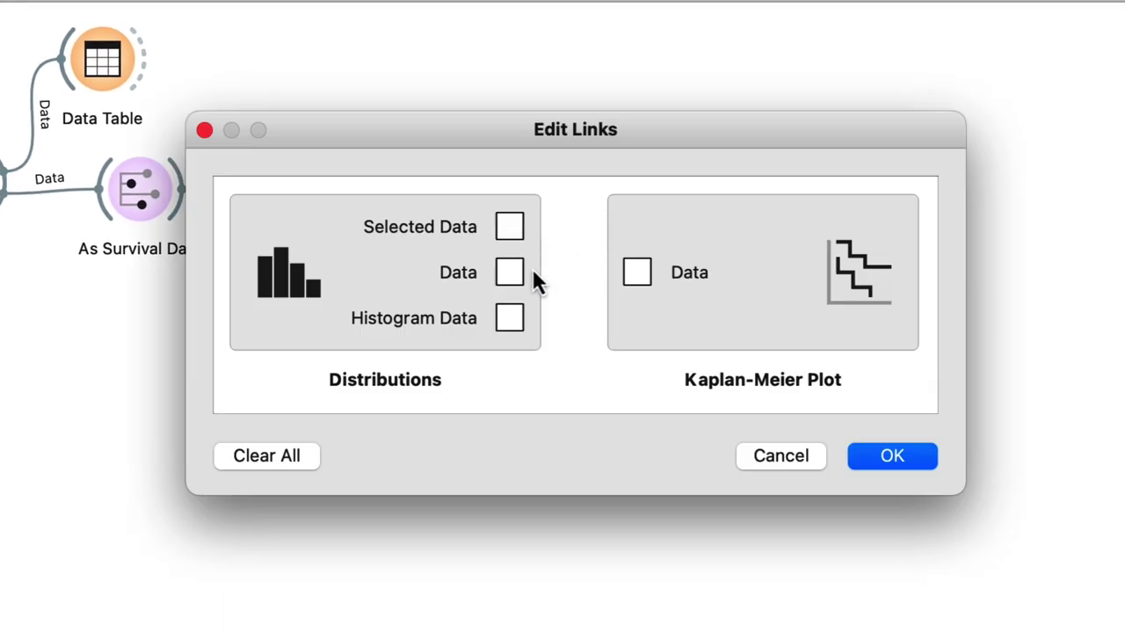
drag(527, 273, 634, 272)
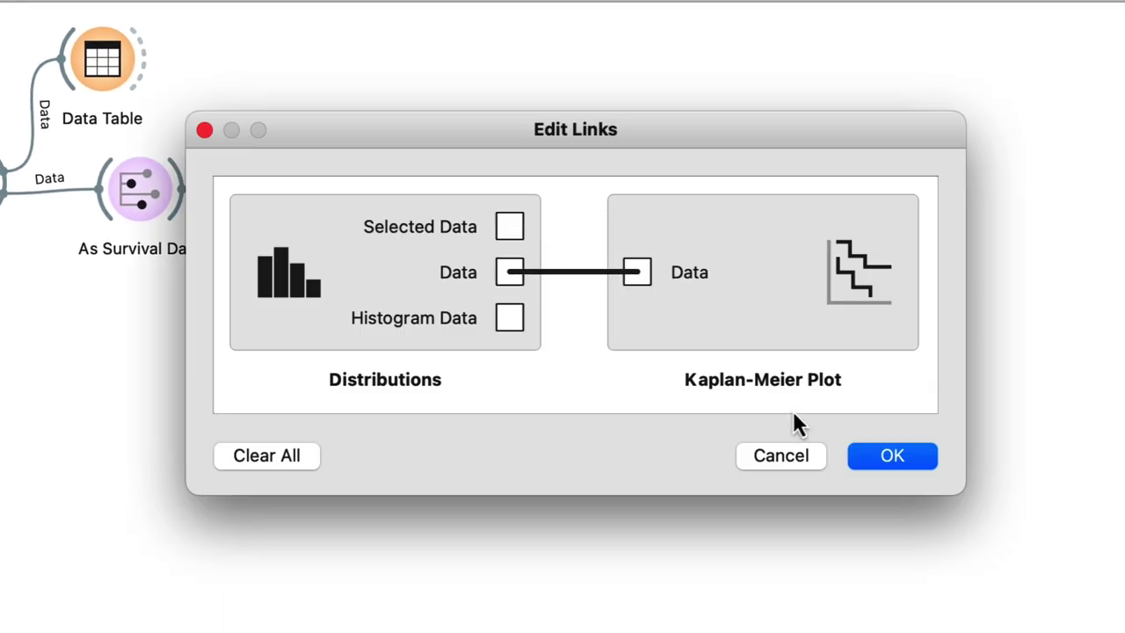
click(889, 475)
- In Kaplan-Meier Plot, set Group to Selected and tick Confidence intervals and Median
double_click(698, 197)
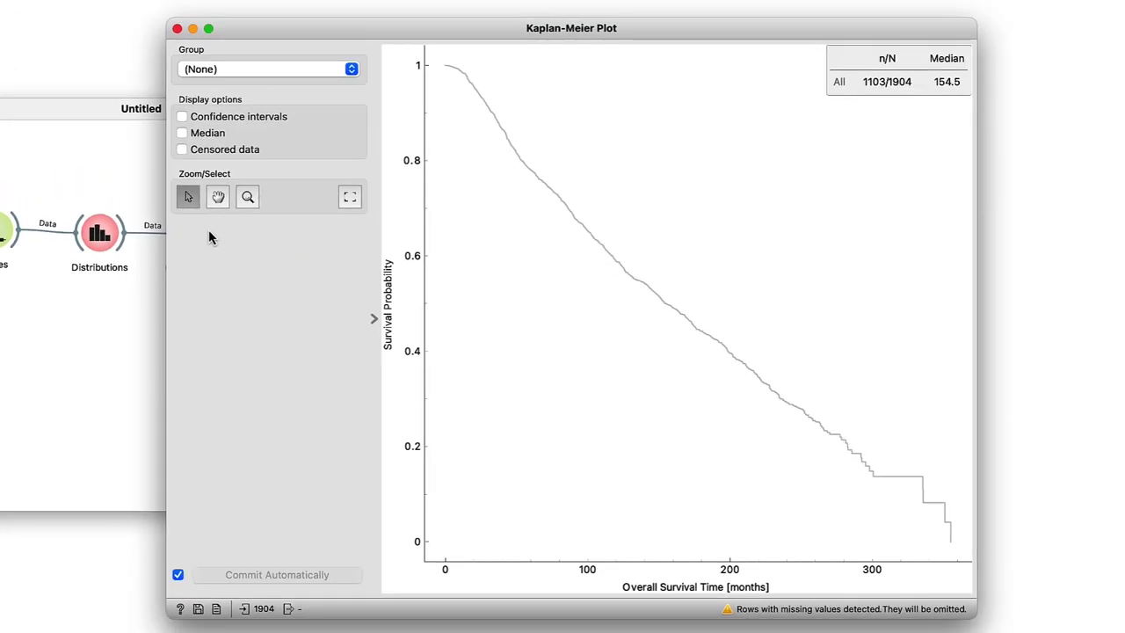
click(227, 80)
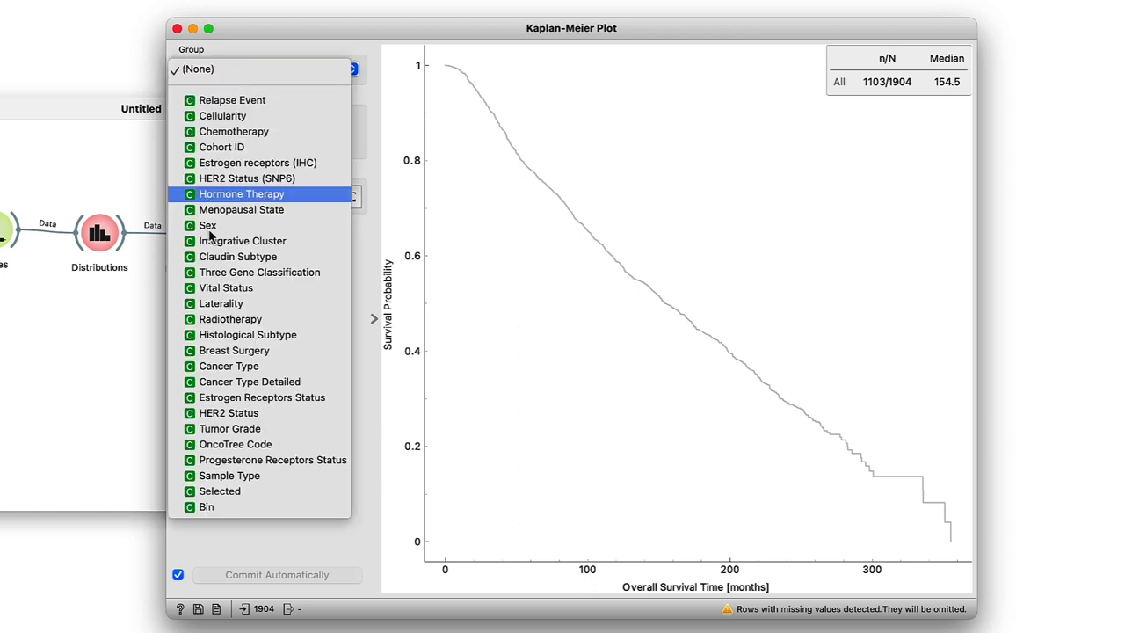
click(221, 494)
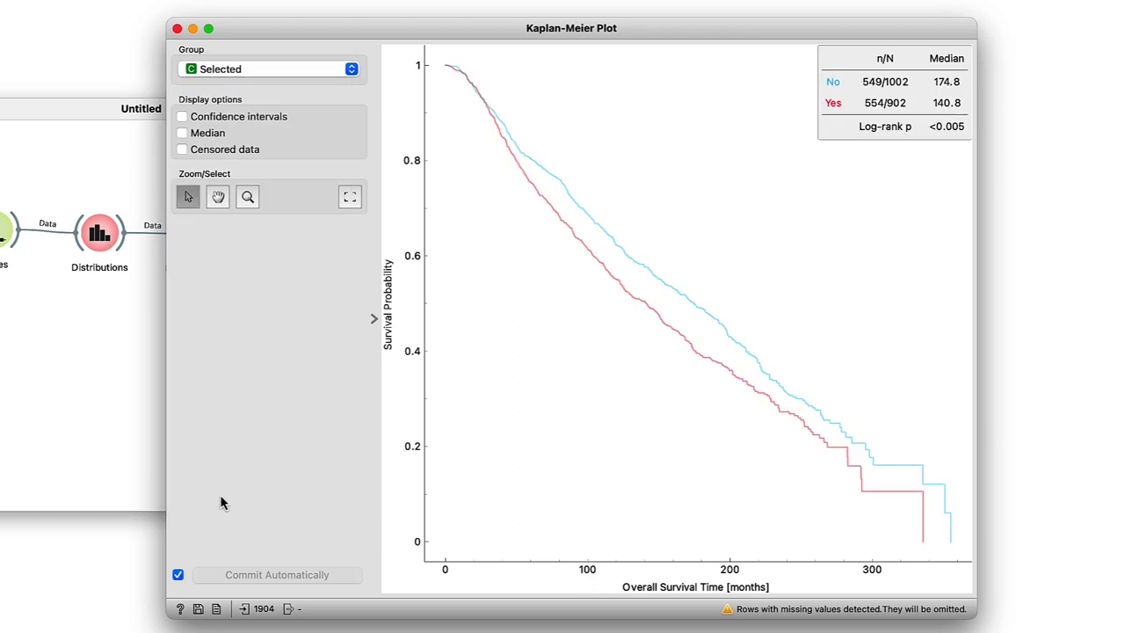
click(182, 116)
click(182, 132)
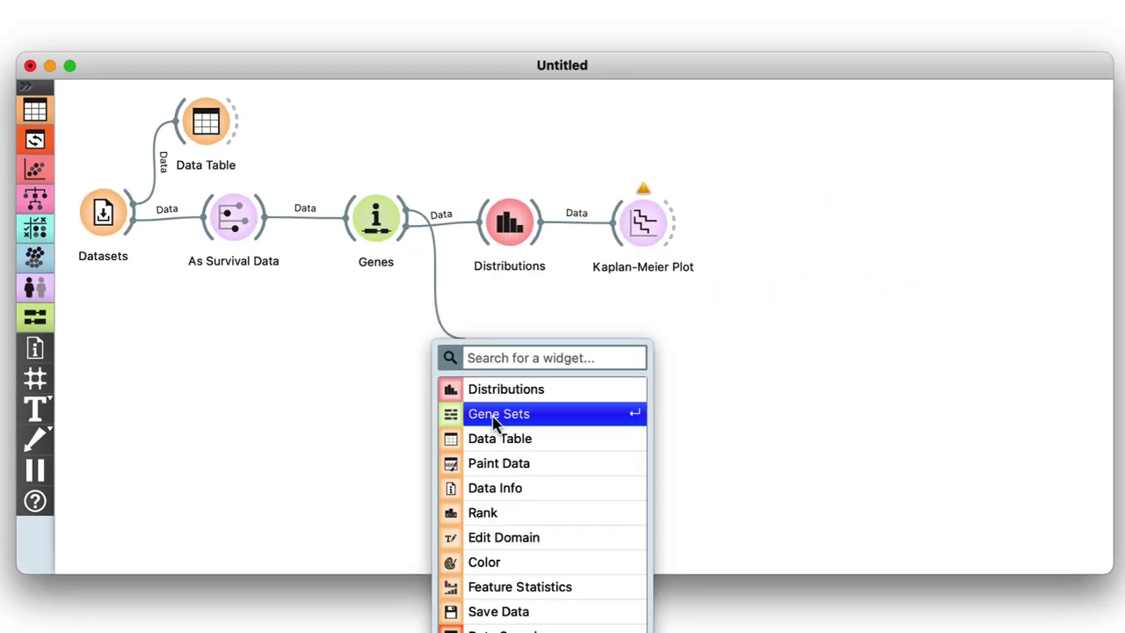
- Link a Gene Sets widget to Genes and open its KEGG Pathways list
click(498, 414)
click(799, 401)
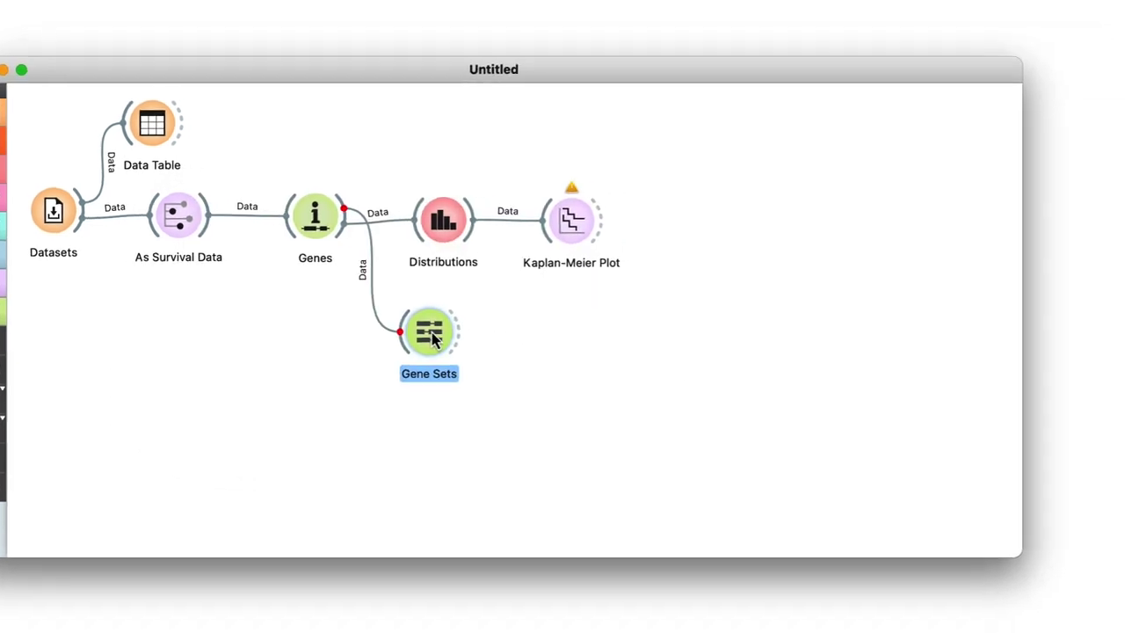
double_click(498, 345)
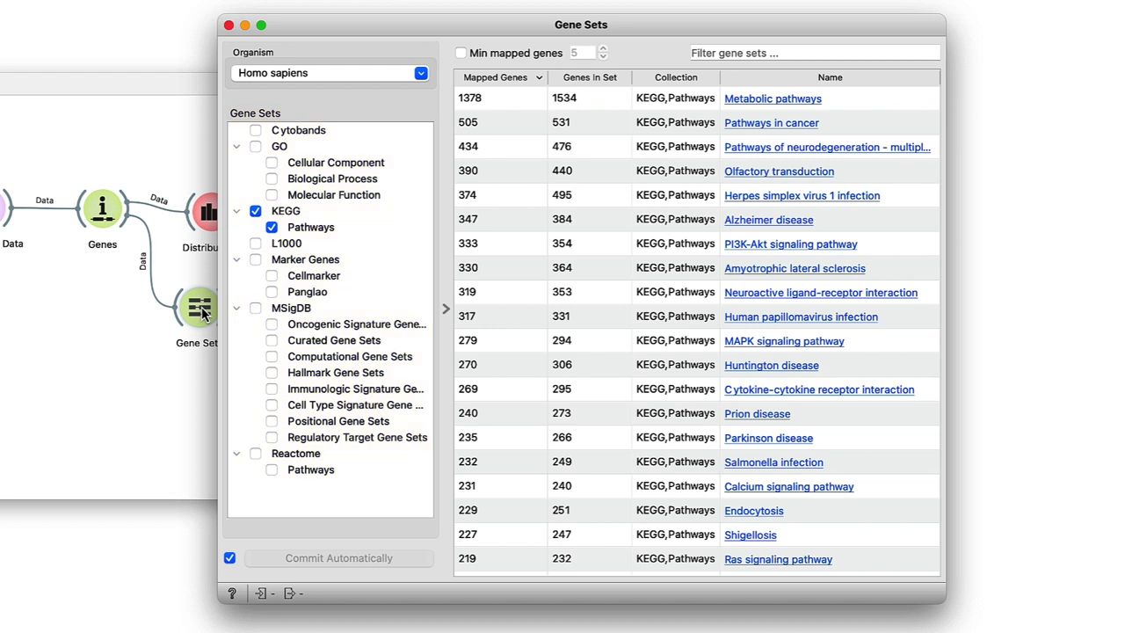
- Filter gene sets by 'ras', select Ras signaling pathway, and close the window
click(717, 54)
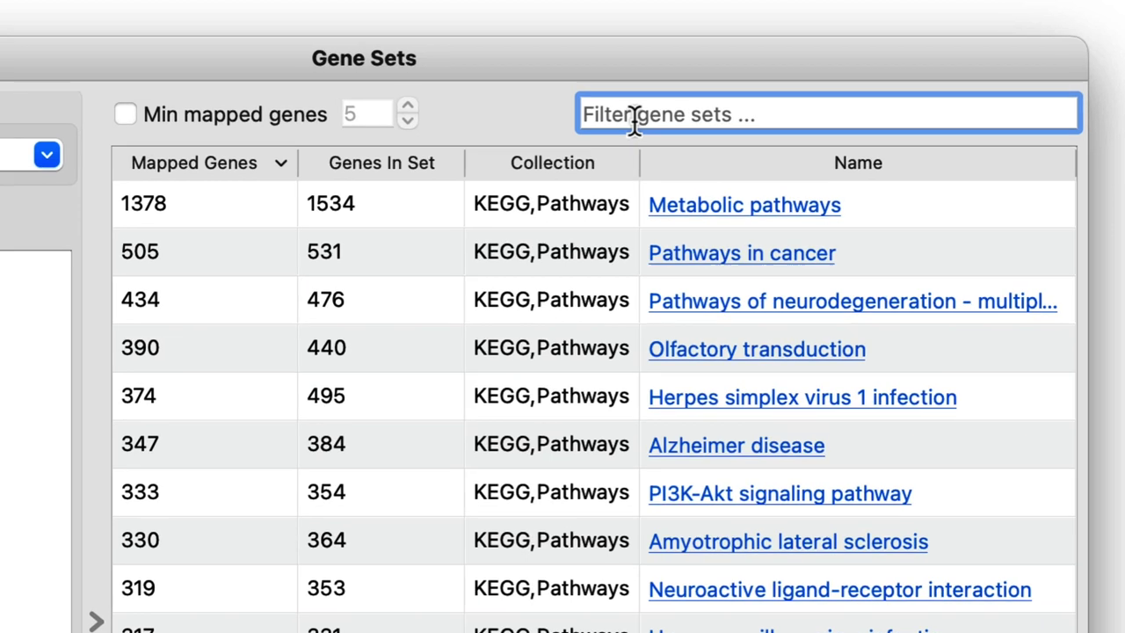
text(ras)
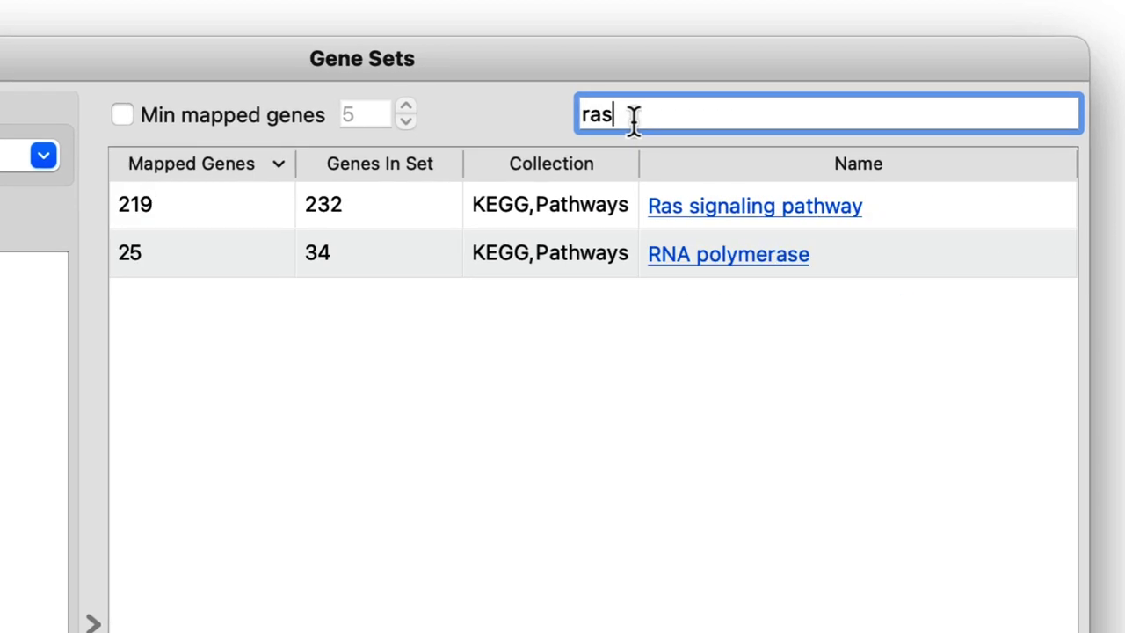
click(405, 212)
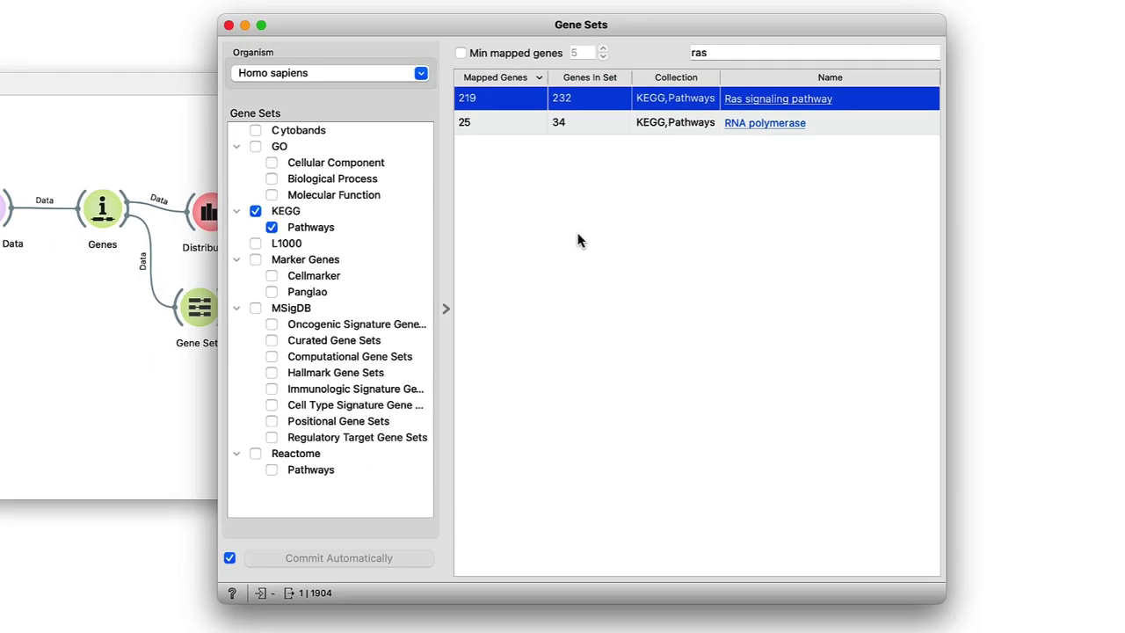
click(228, 24)
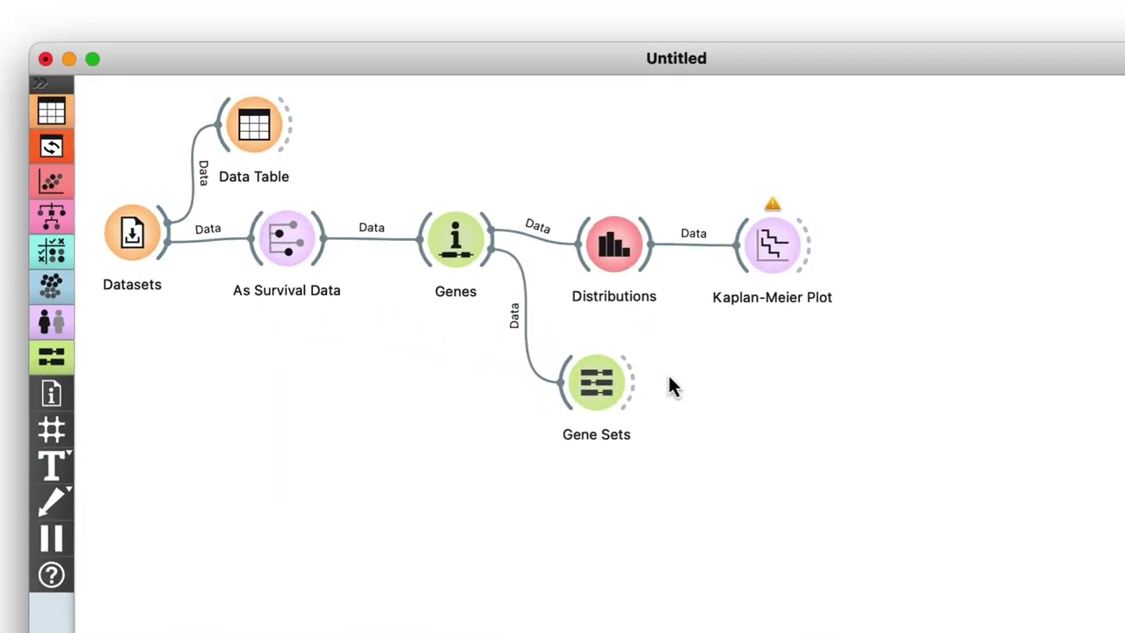
- Add a Rank Survival Features widget linked after Gene Sets
drag(637, 393, 694, 387)
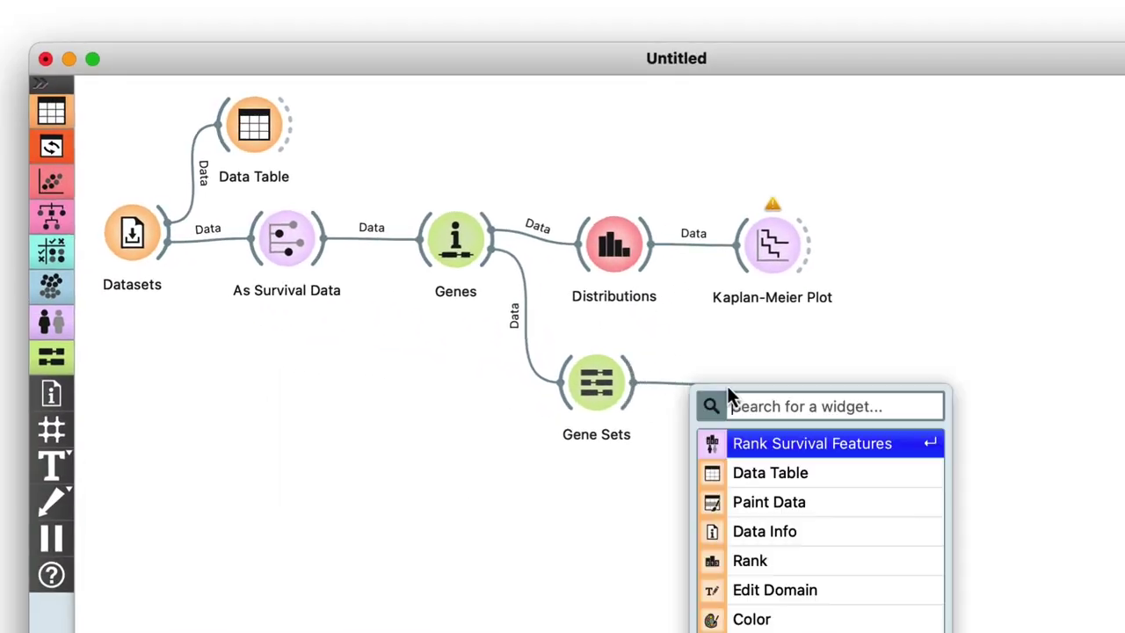
click(750, 442)
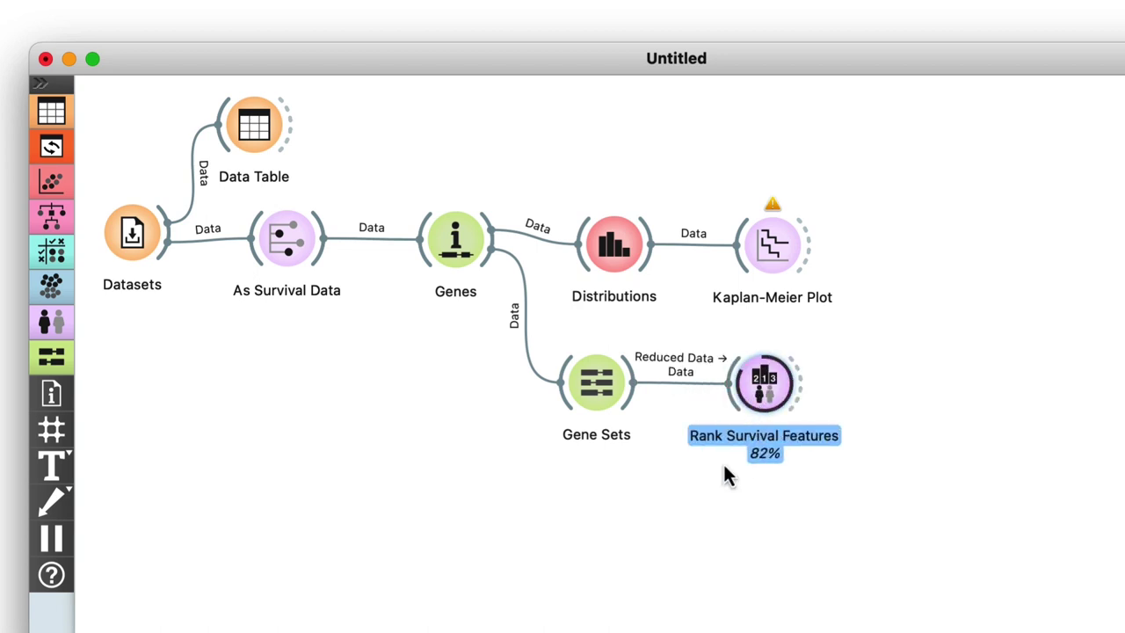
double_click(751, 390)
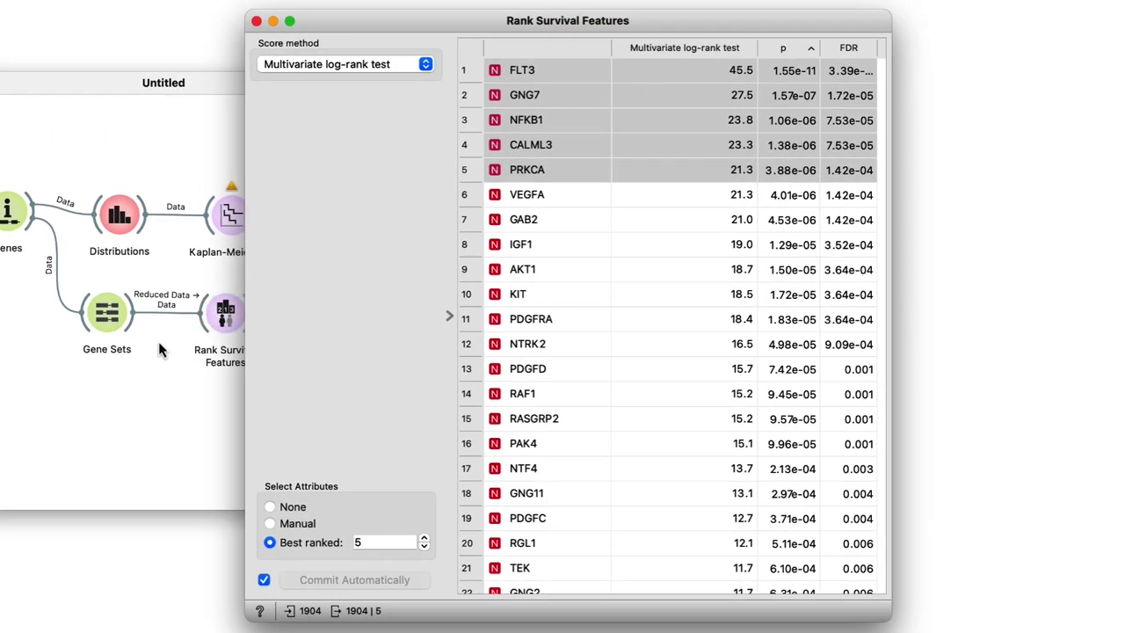
- Use Manual selection, sort by ascending p, and output only FLT3 (score 45.5)
click(883, 188)
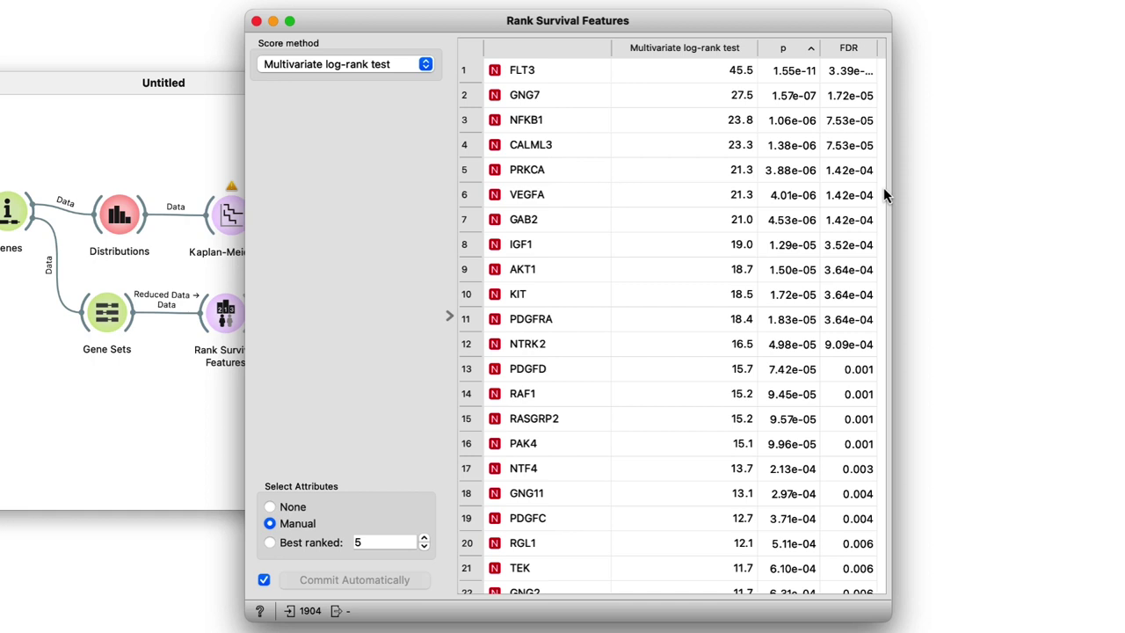
click(811, 55)
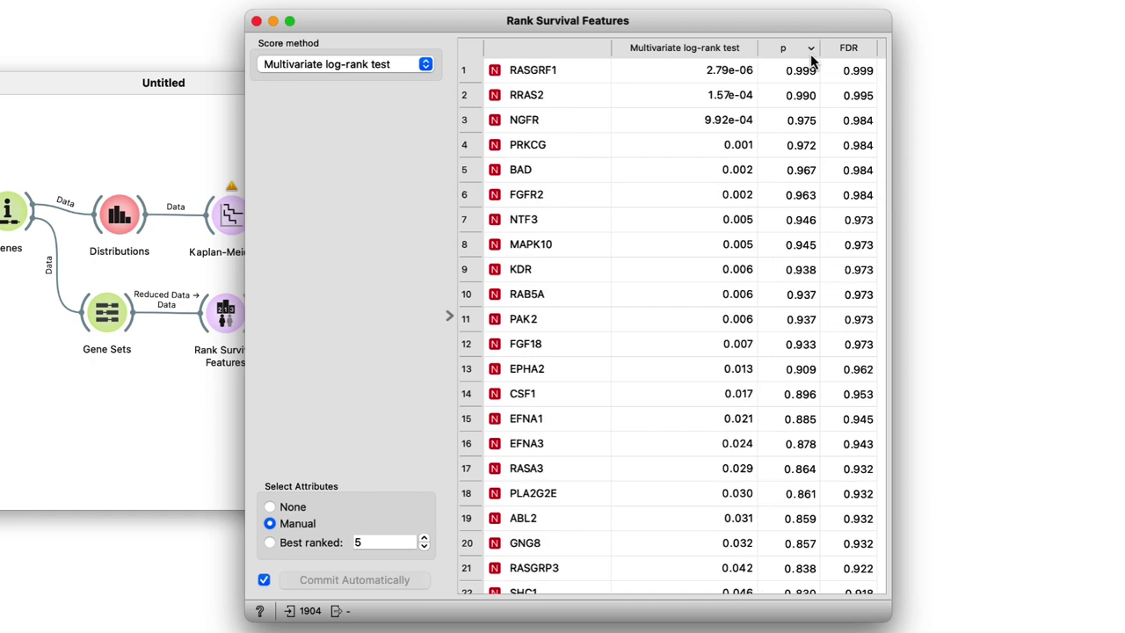
click(810, 53)
scroll(831, 155, down, 3)
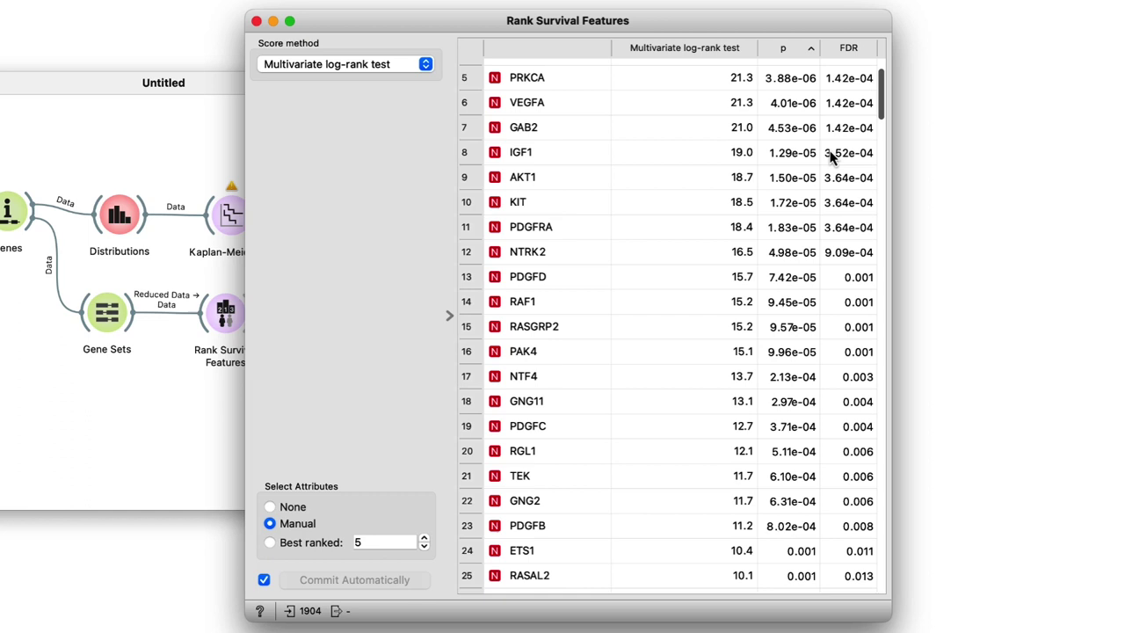
scroll(831, 156, down, 8)
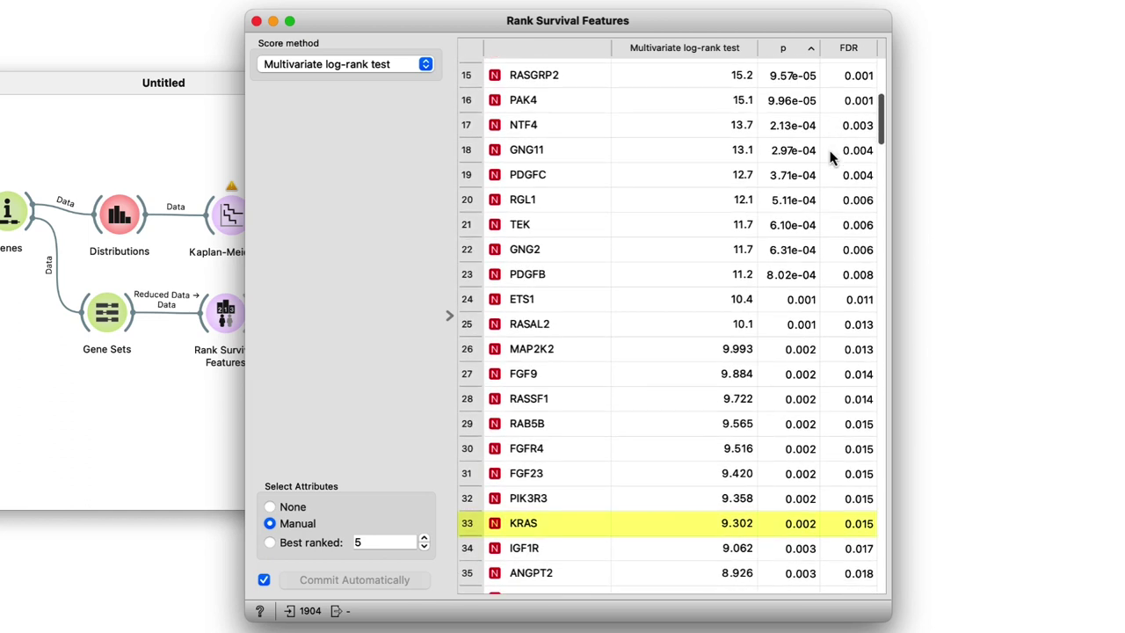
scroll(831, 155, up, 10)
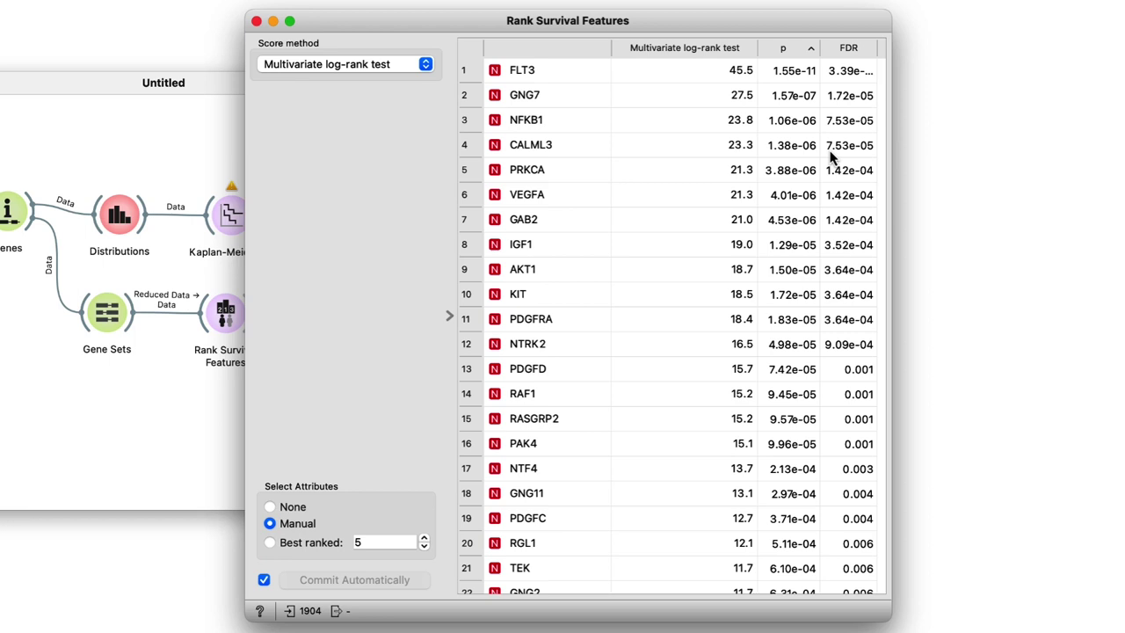
click(593, 74)
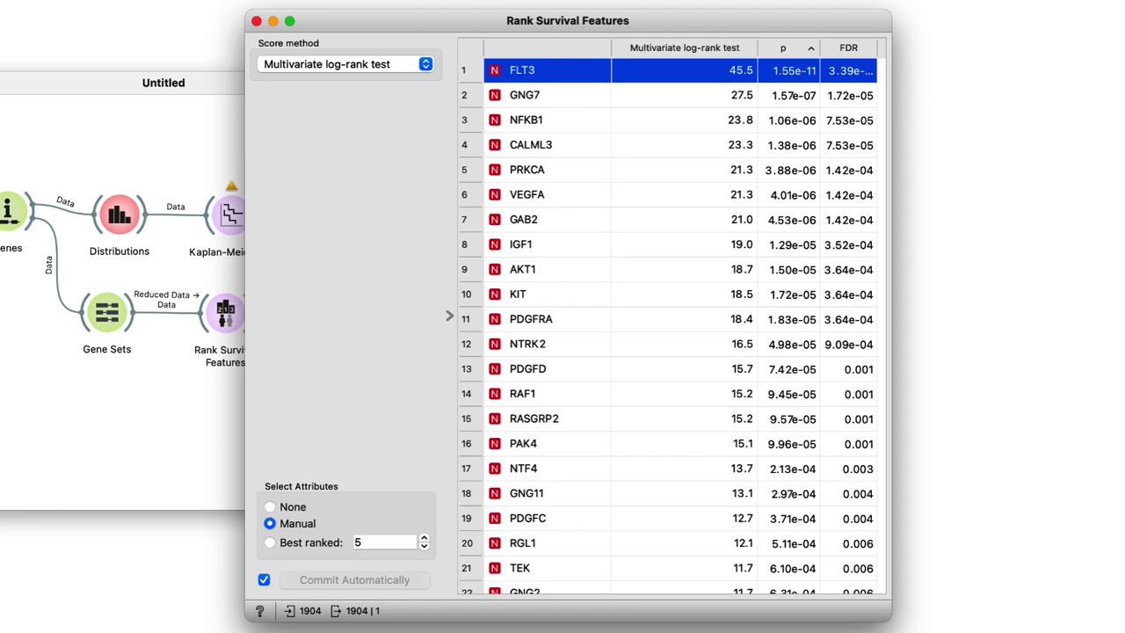
click(256, 20)
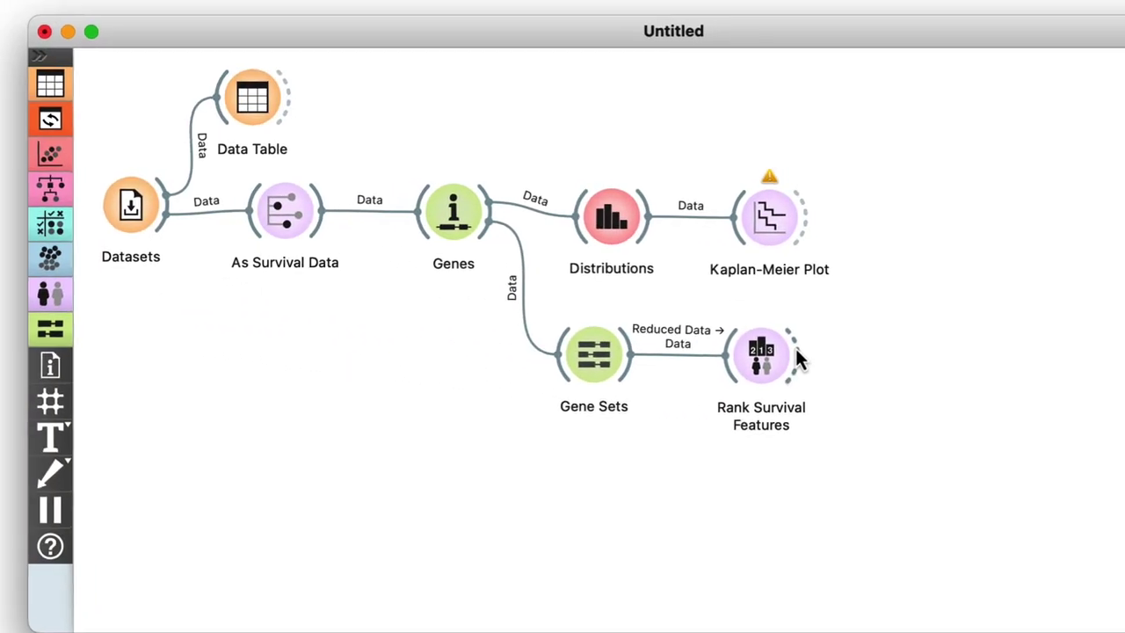
- Link a Genes (1) widget to the ranking output and confirm it matches FLT3 (Entrez 2322)
drag(427, 327, 512, 328)
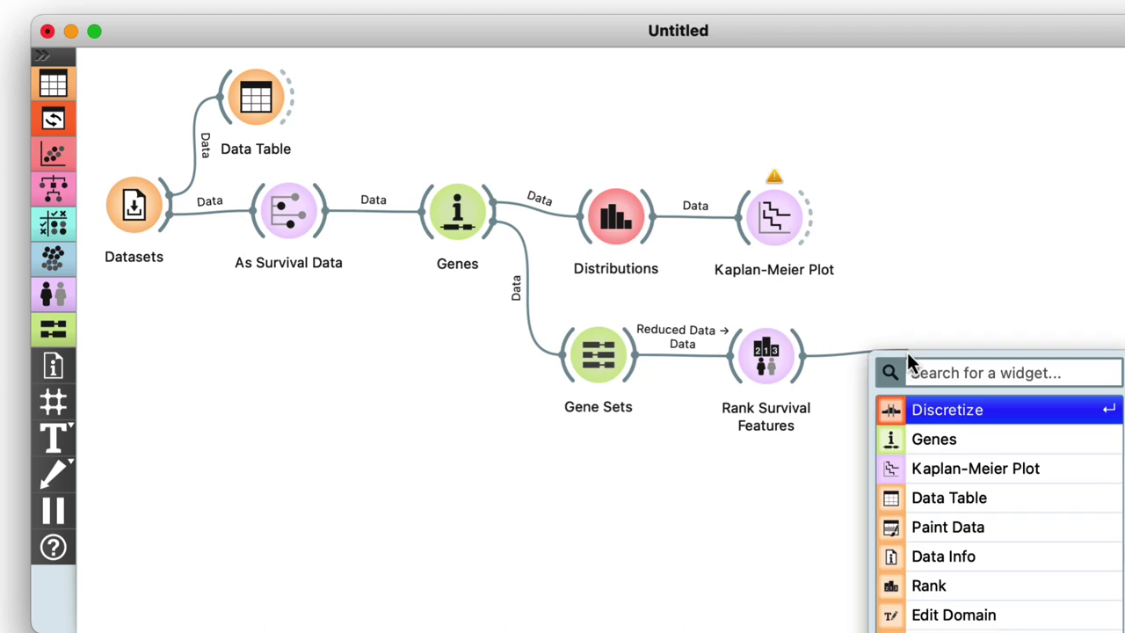
click(879, 441)
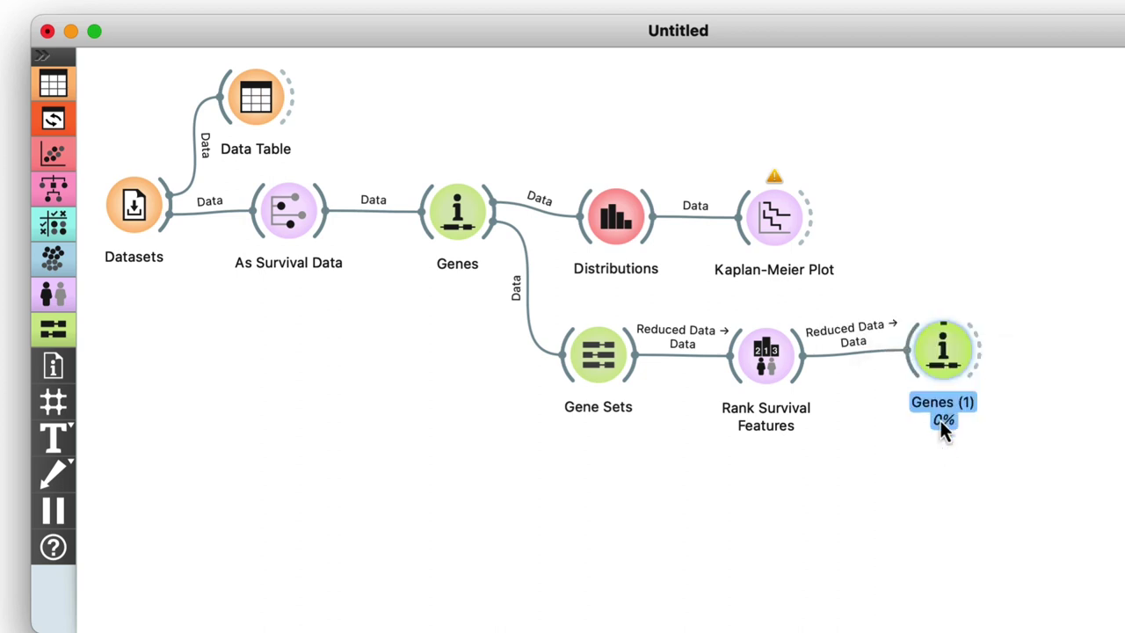
double_click(943, 351)
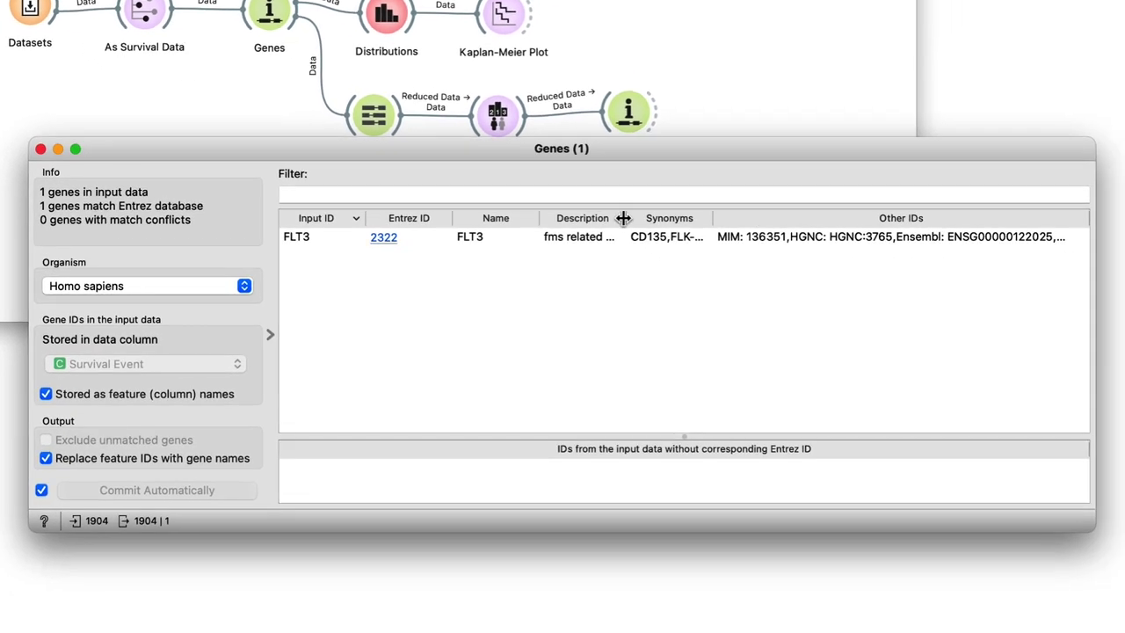
drag(623, 218, 803, 218)
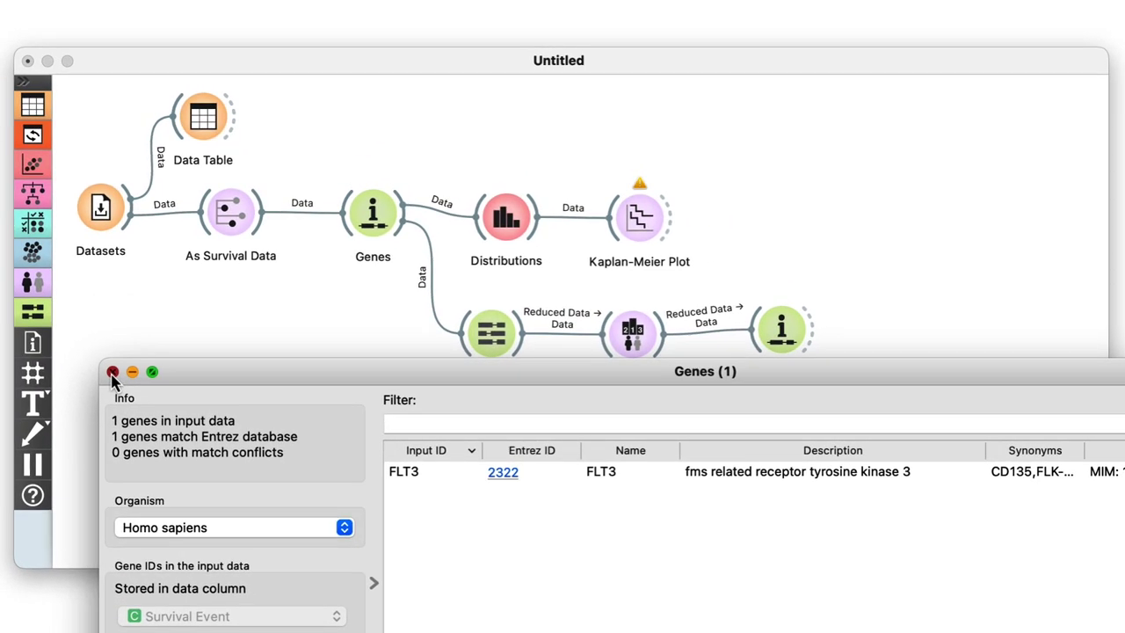
click(40, 148)
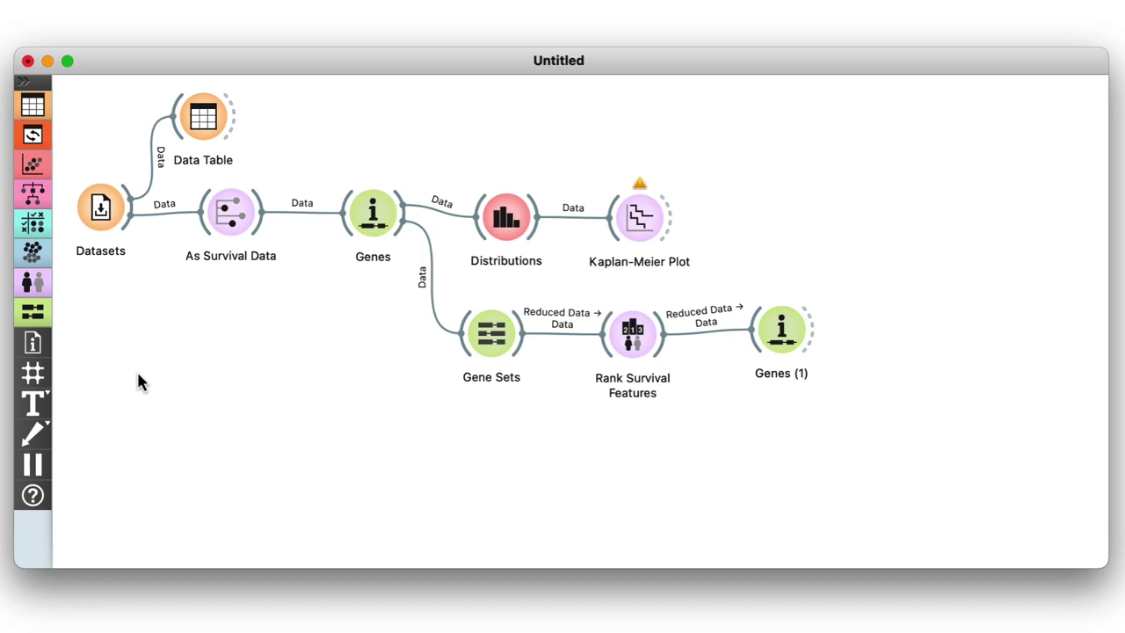
- Add Discretize after the ranking, splitting FLT3 into 2 equal-frequency intervals at -0.253850
drag(665, 355, 741, 466)
click(745, 530)
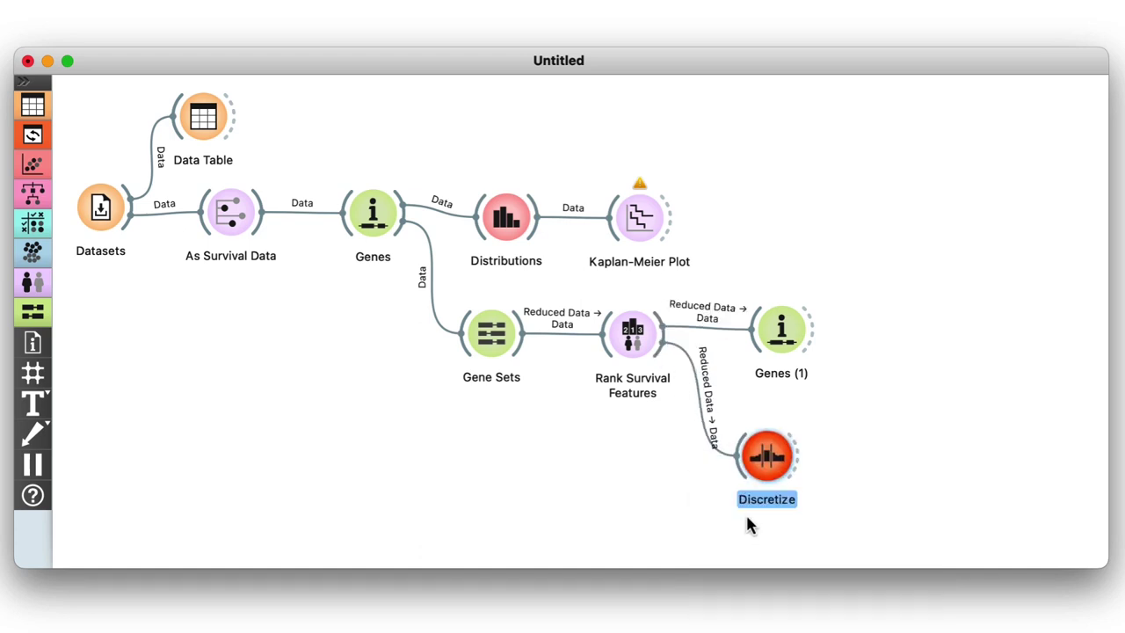
double_click(765, 457)
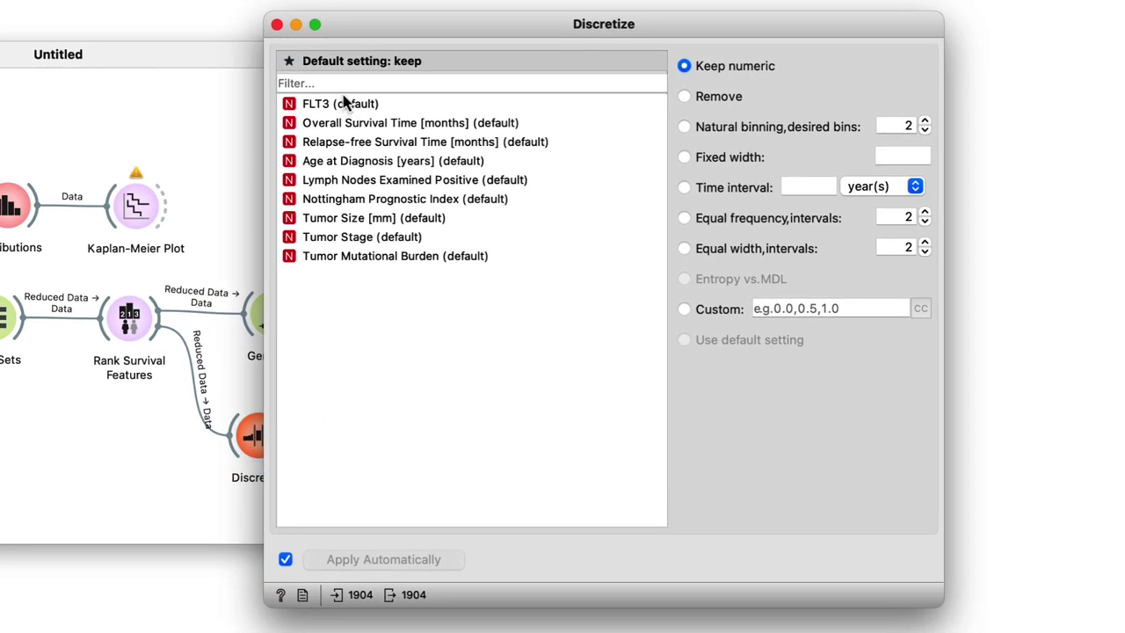
click(340, 106)
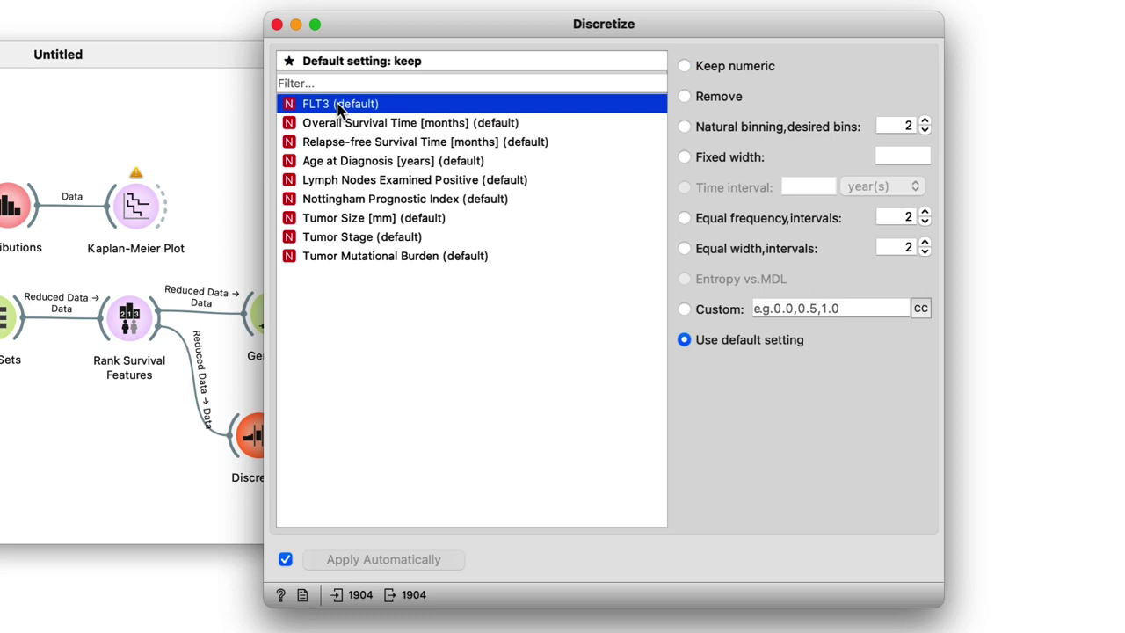
click(685, 218)
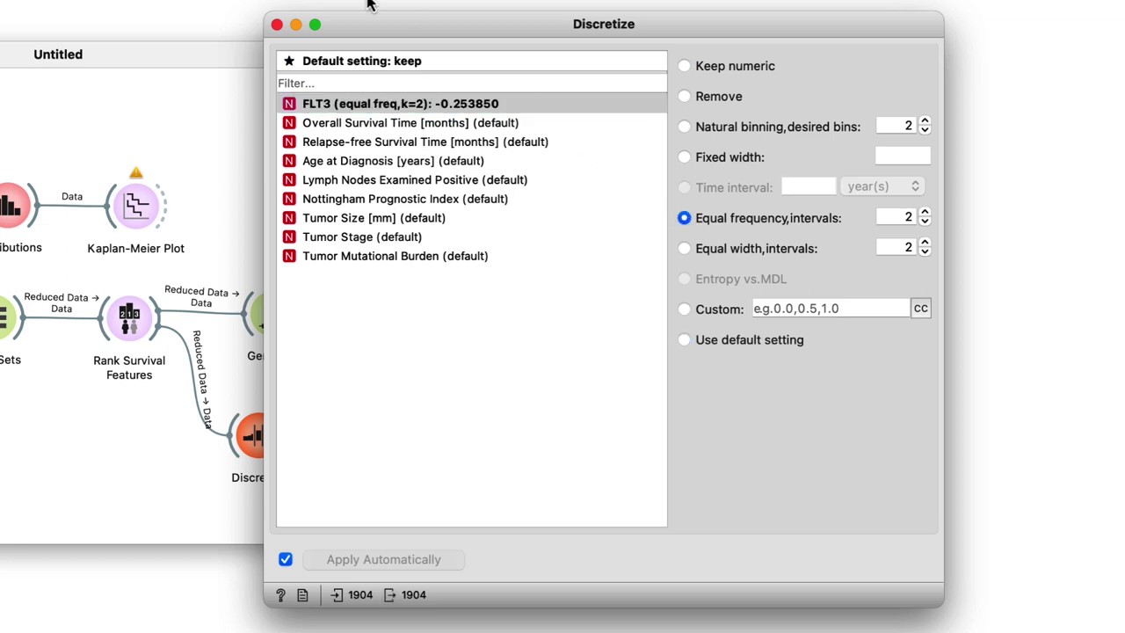
click(277, 24)
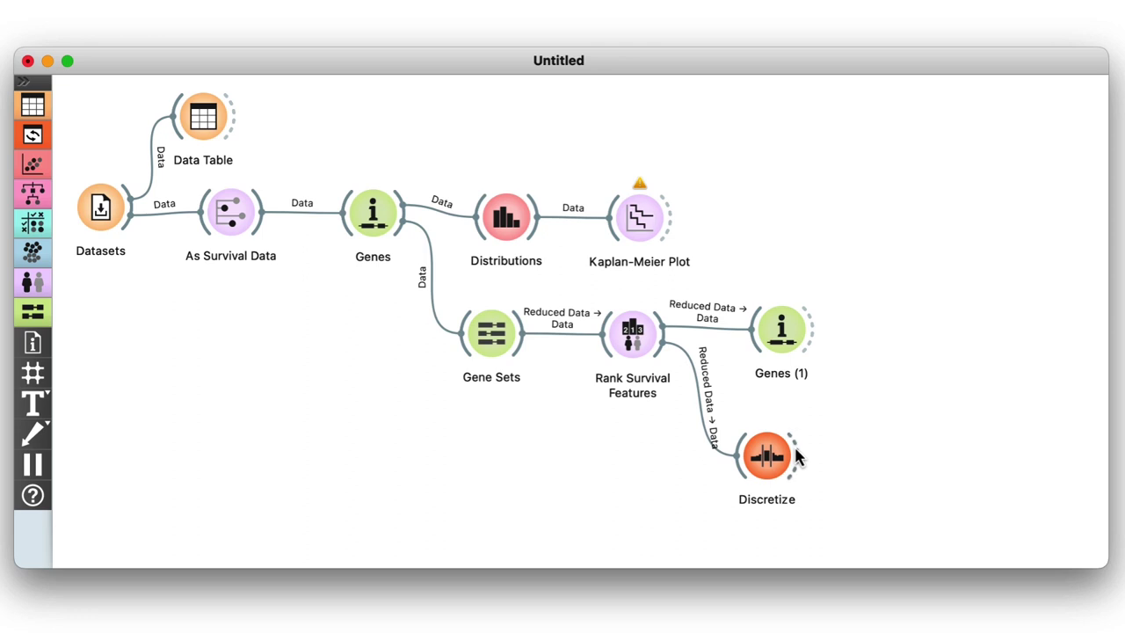
- Add a Kaplan-Meier Plot after Discretize, grouped by FLT3, with confidence intervals and medians shown
drag(795, 456, 871, 457)
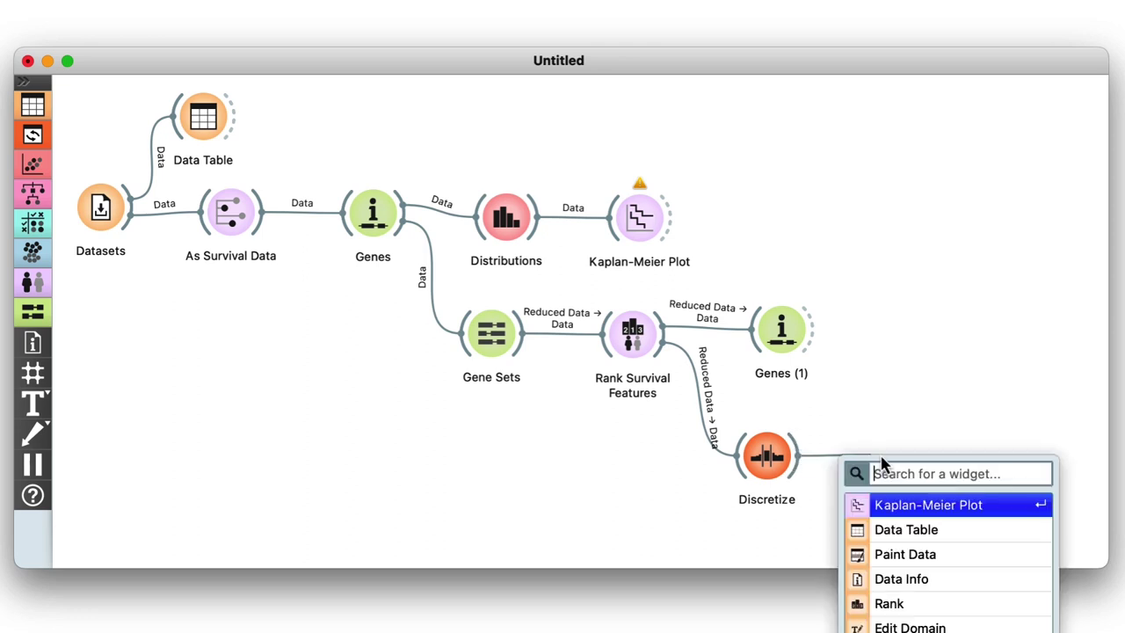
click(906, 506)
double_click(888, 455)
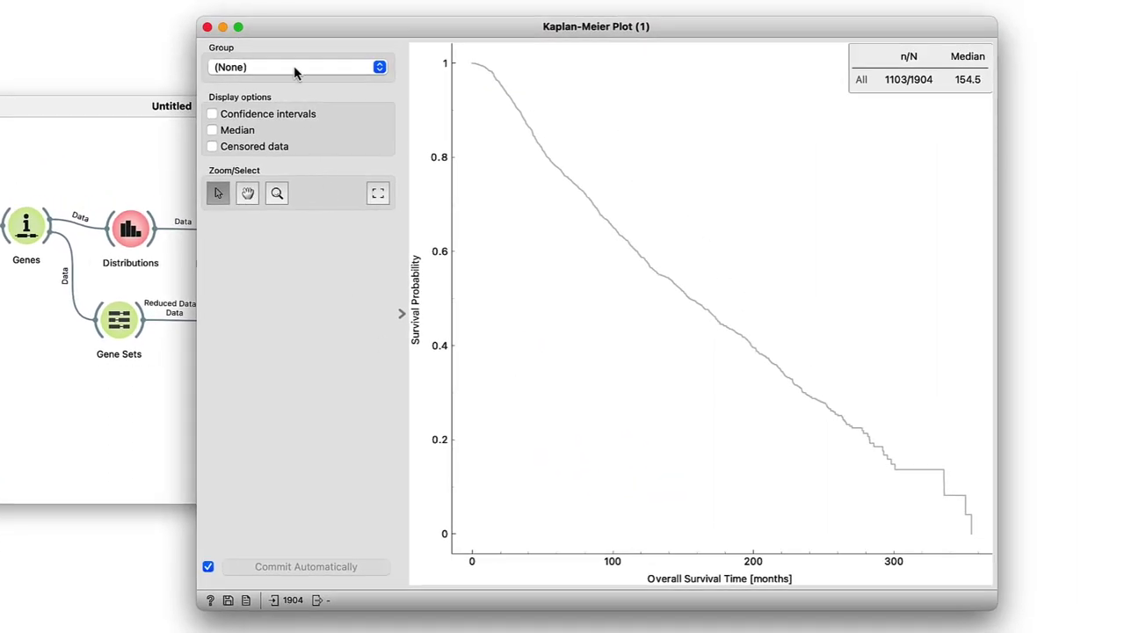
click(294, 74)
click(282, 507)
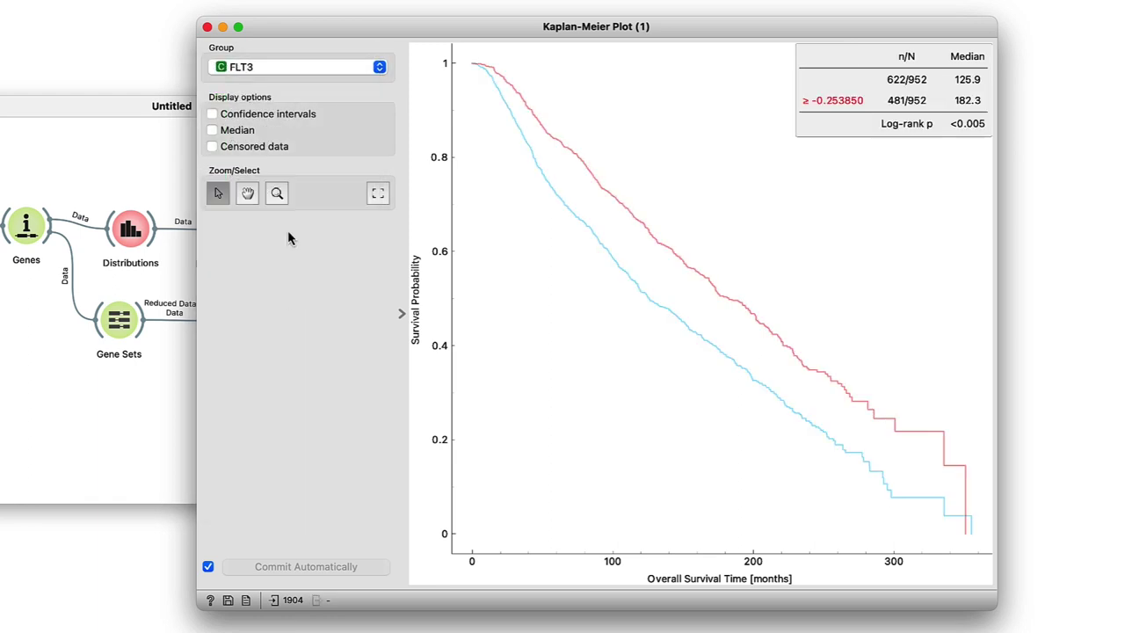
click(211, 114)
click(211, 130)
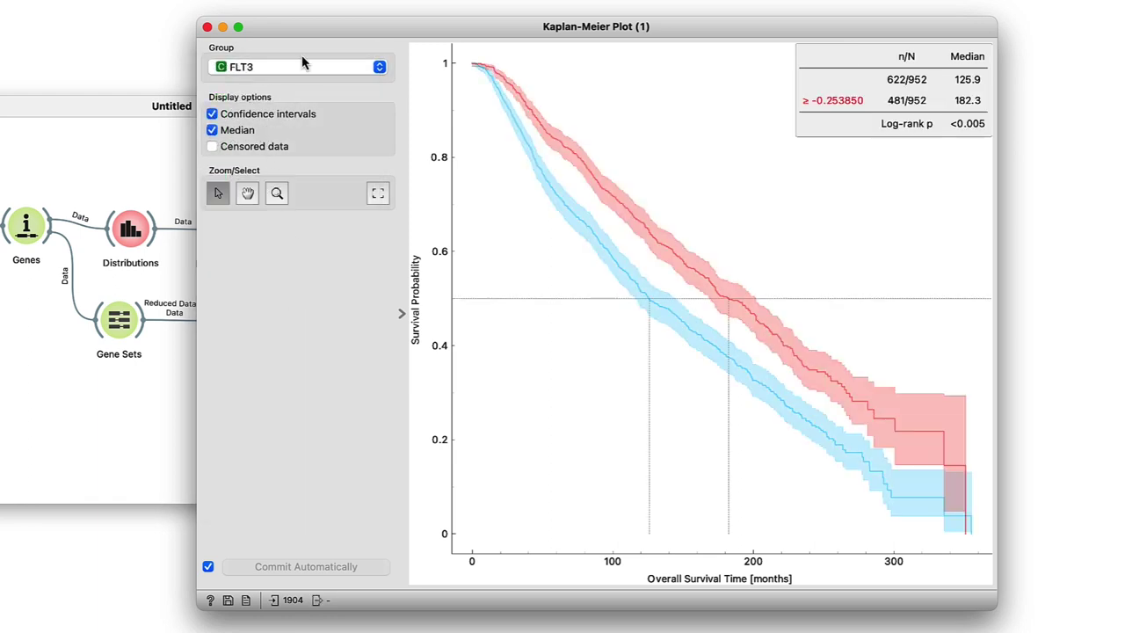
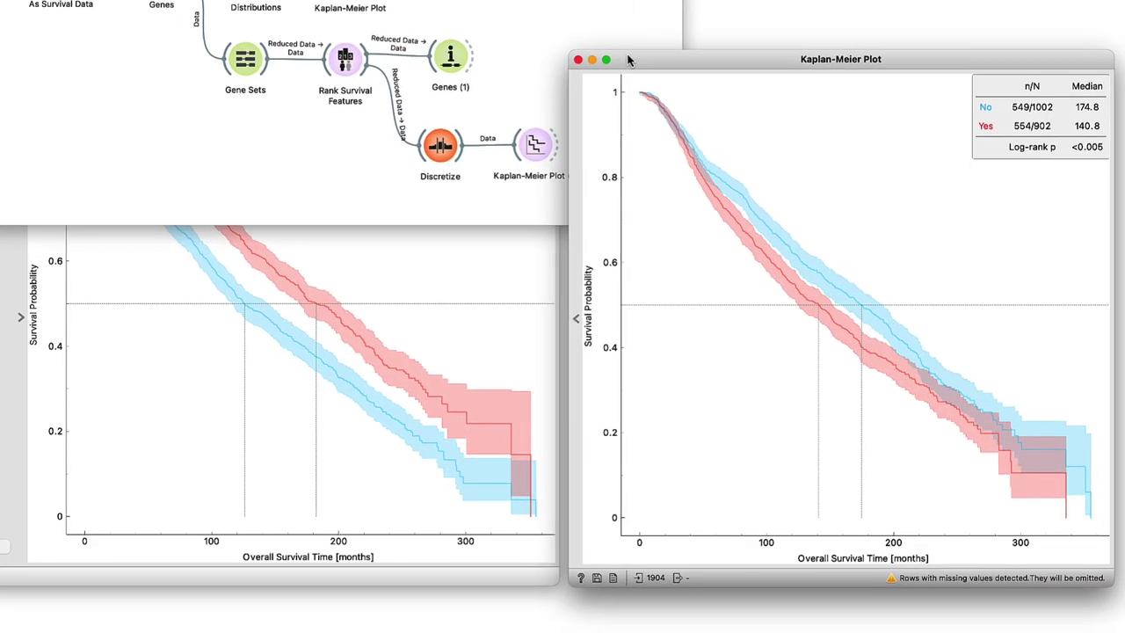
- Move the FLT3 Kaplan-Meier Plot (1) window up beside the other survival plot, in front of the canvas
drag(66, 123, 66, 73)
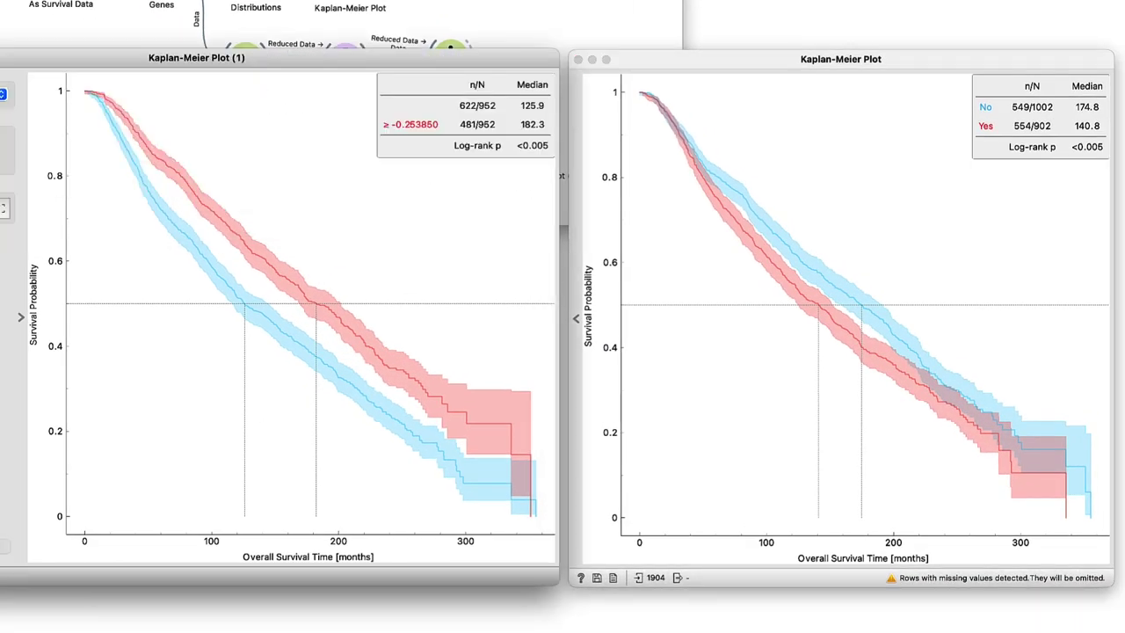